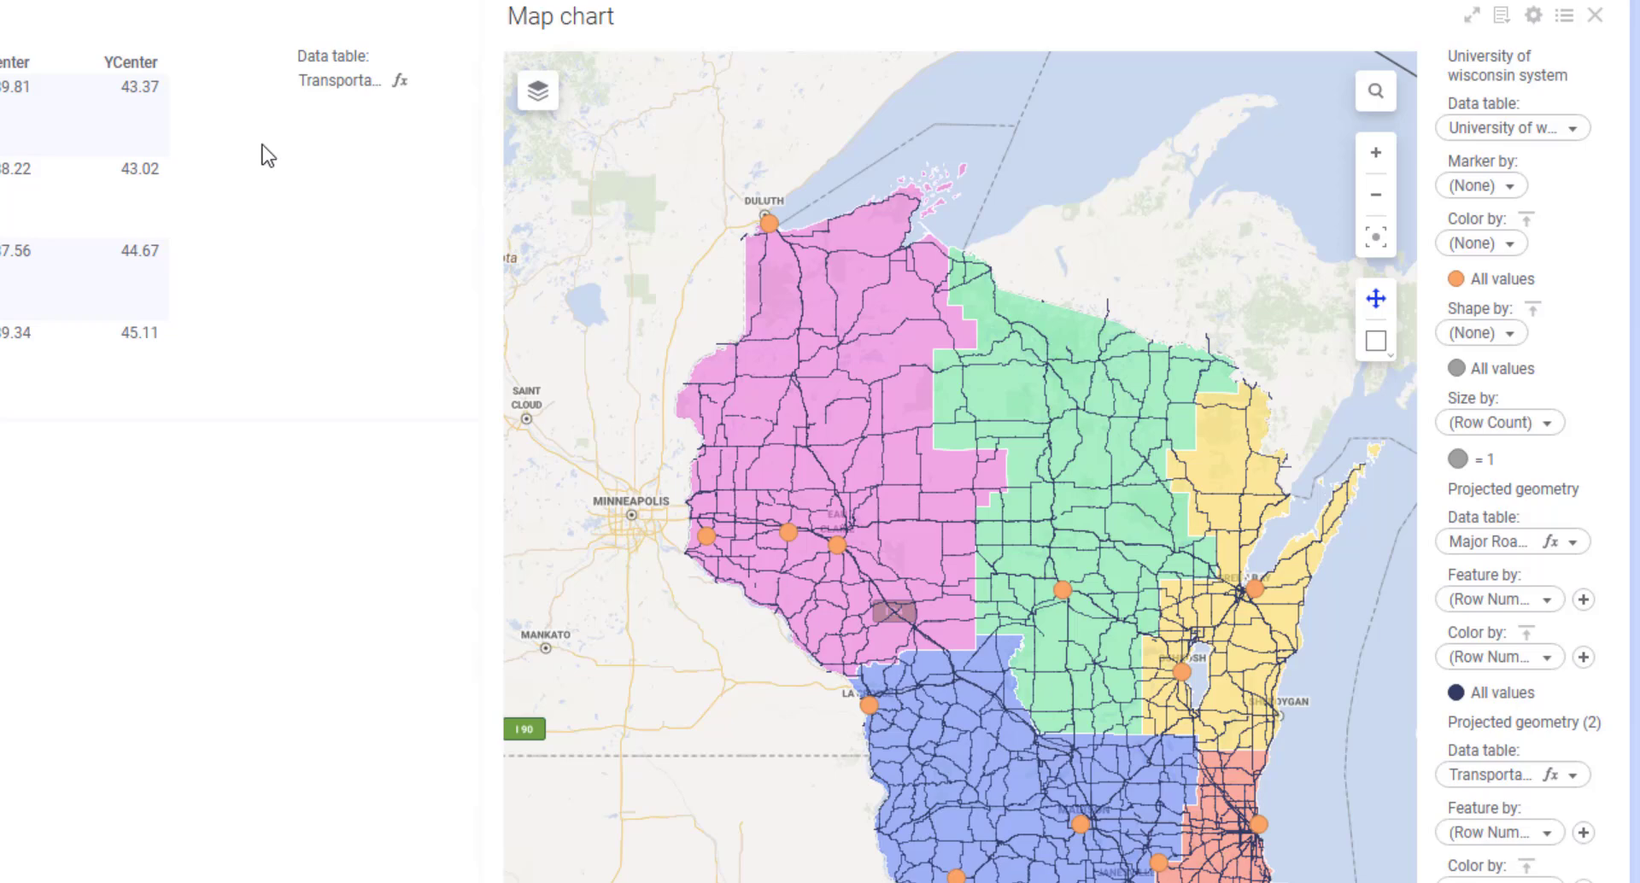
Check the coordinate reference system in the data settings of the map's Projected geometry (2) layer
left_click(537, 94)
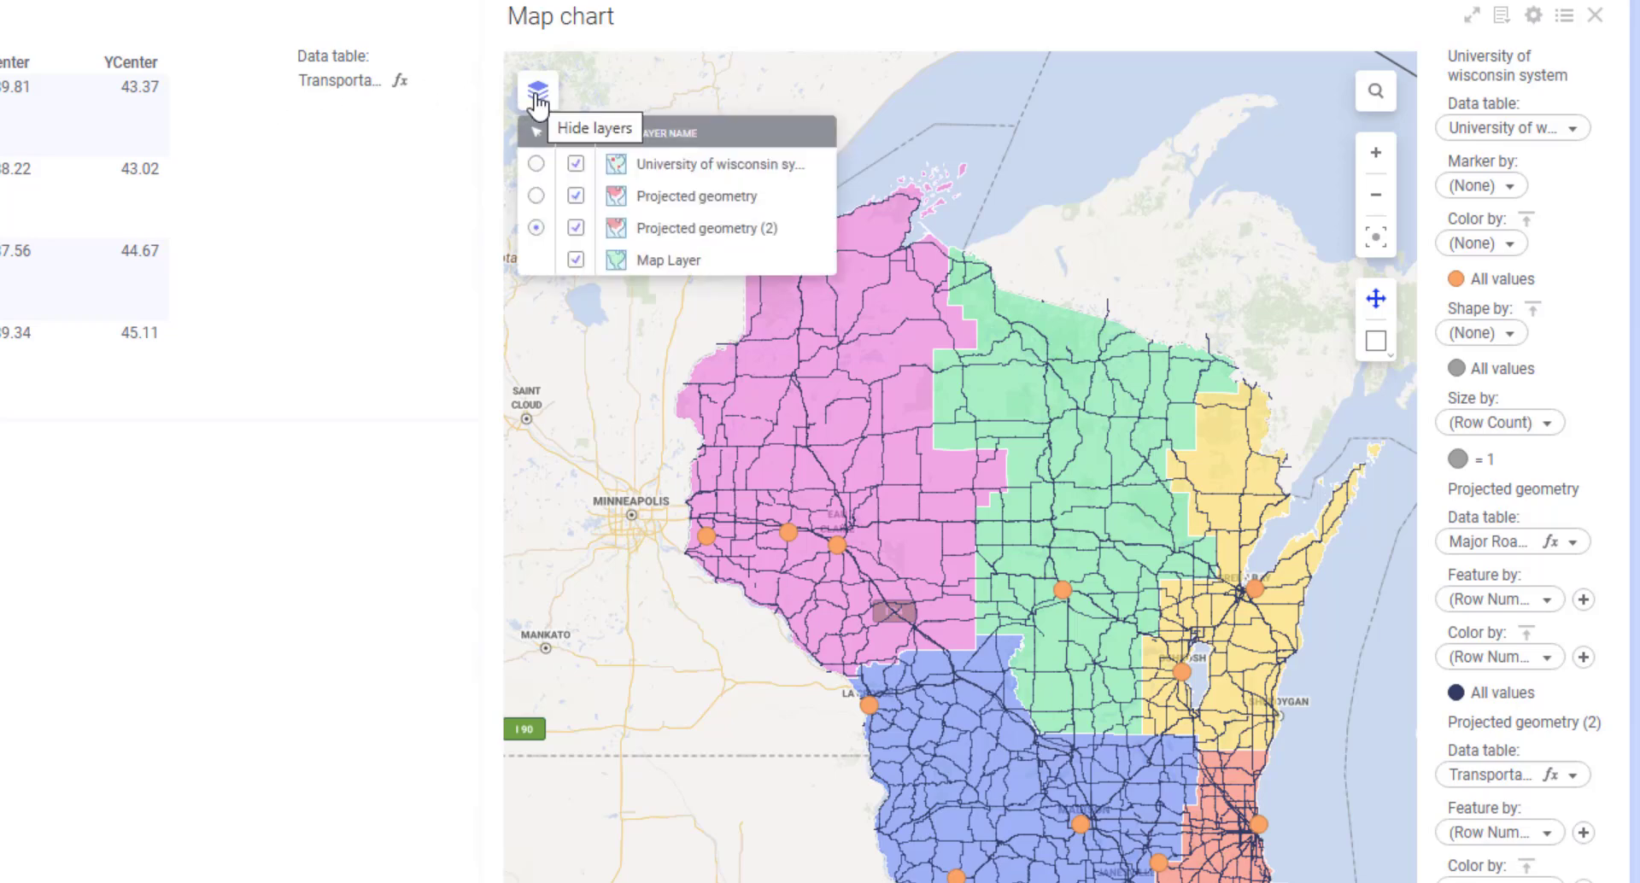
right_click(693, 224)
left_click(763, 241)
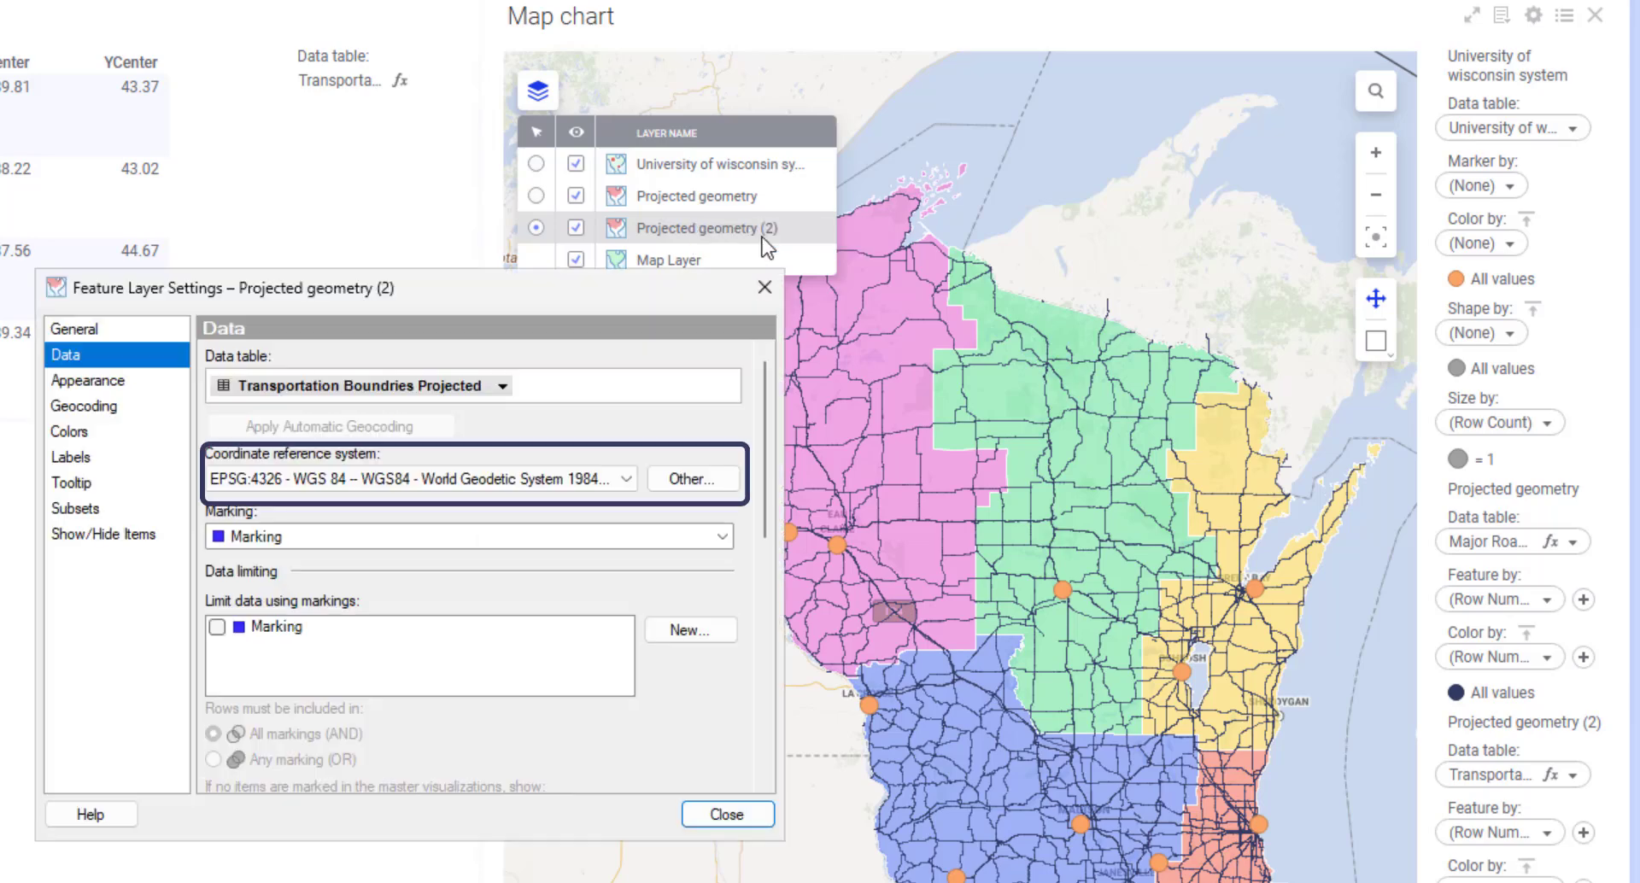
left_click(750, 820)
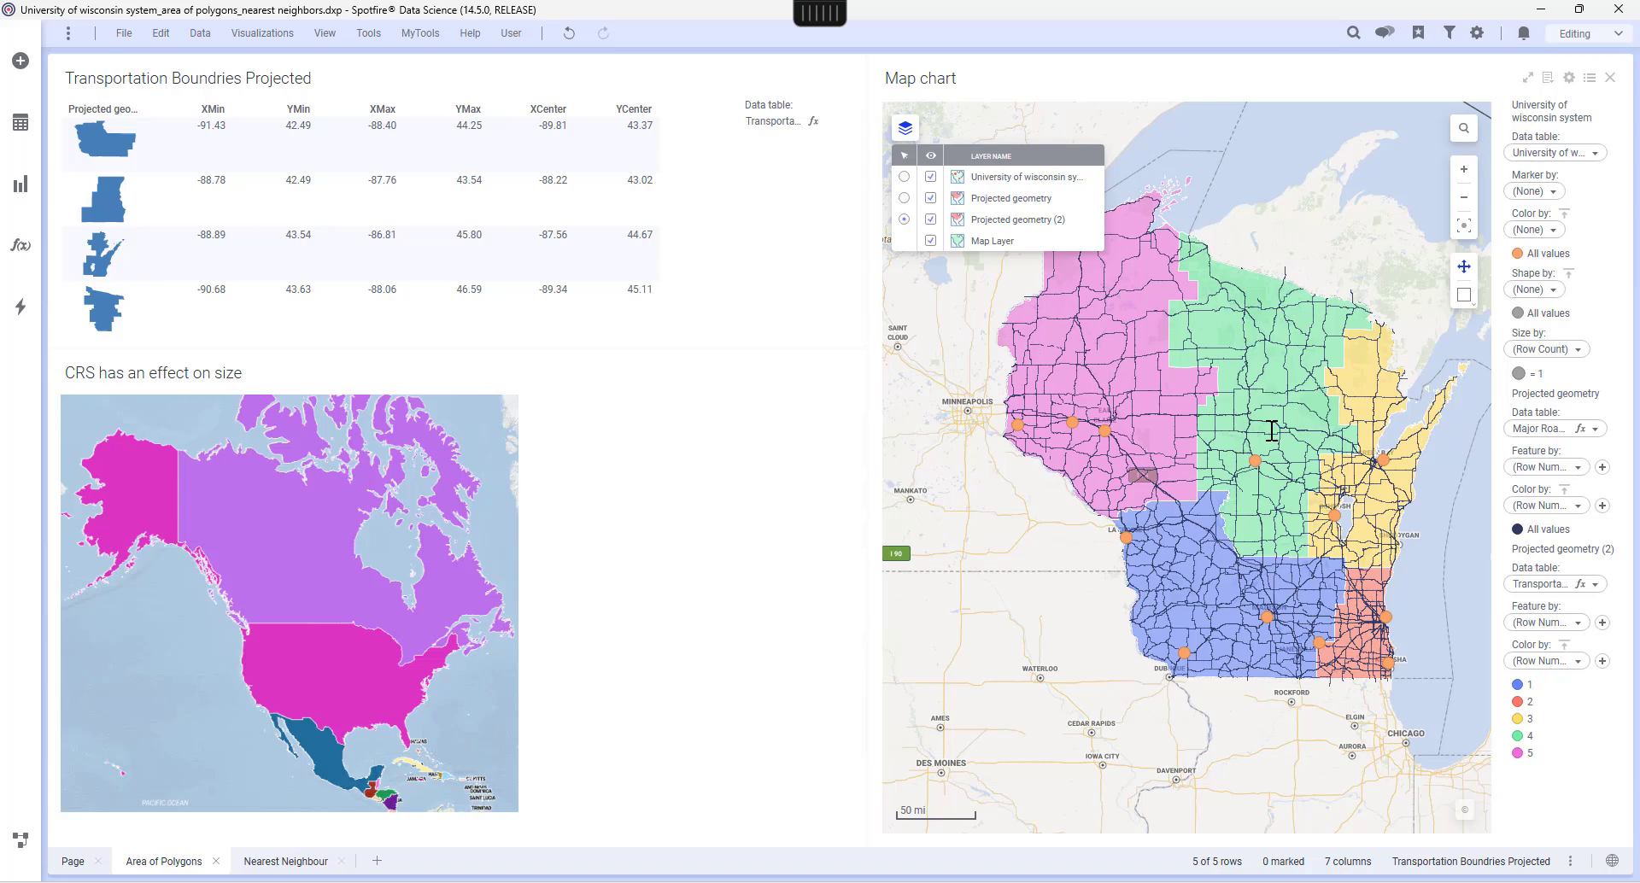
Start the Geographic area of polygons function with Projected geometry from the Transportation Boundries Projected table as the geometry column
left_click(19, 246)
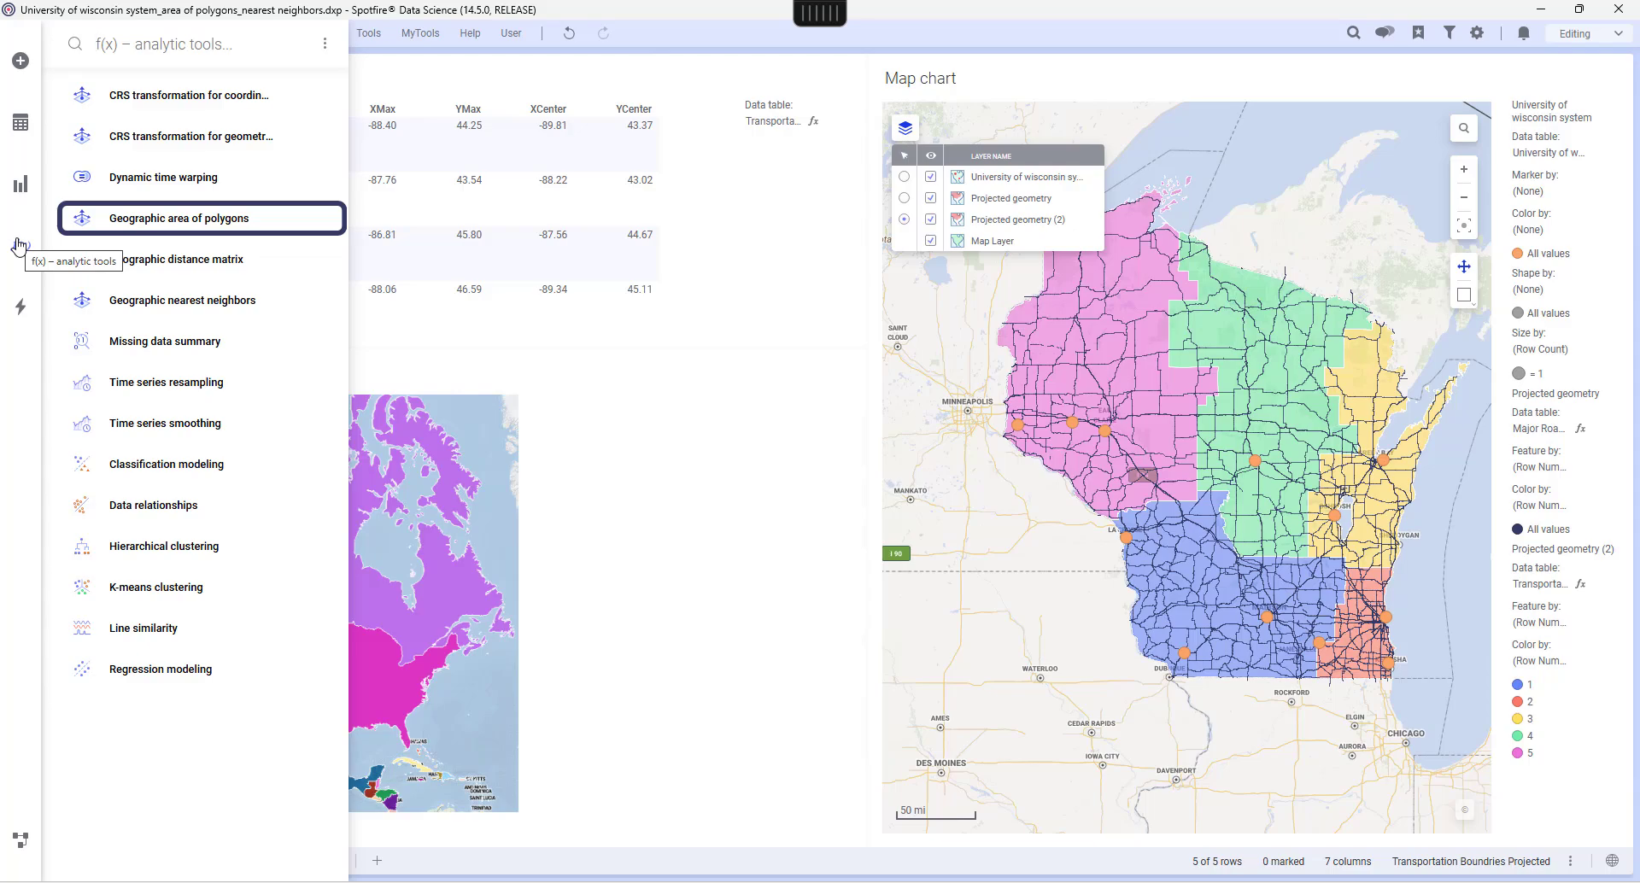
left_click(205, 220)
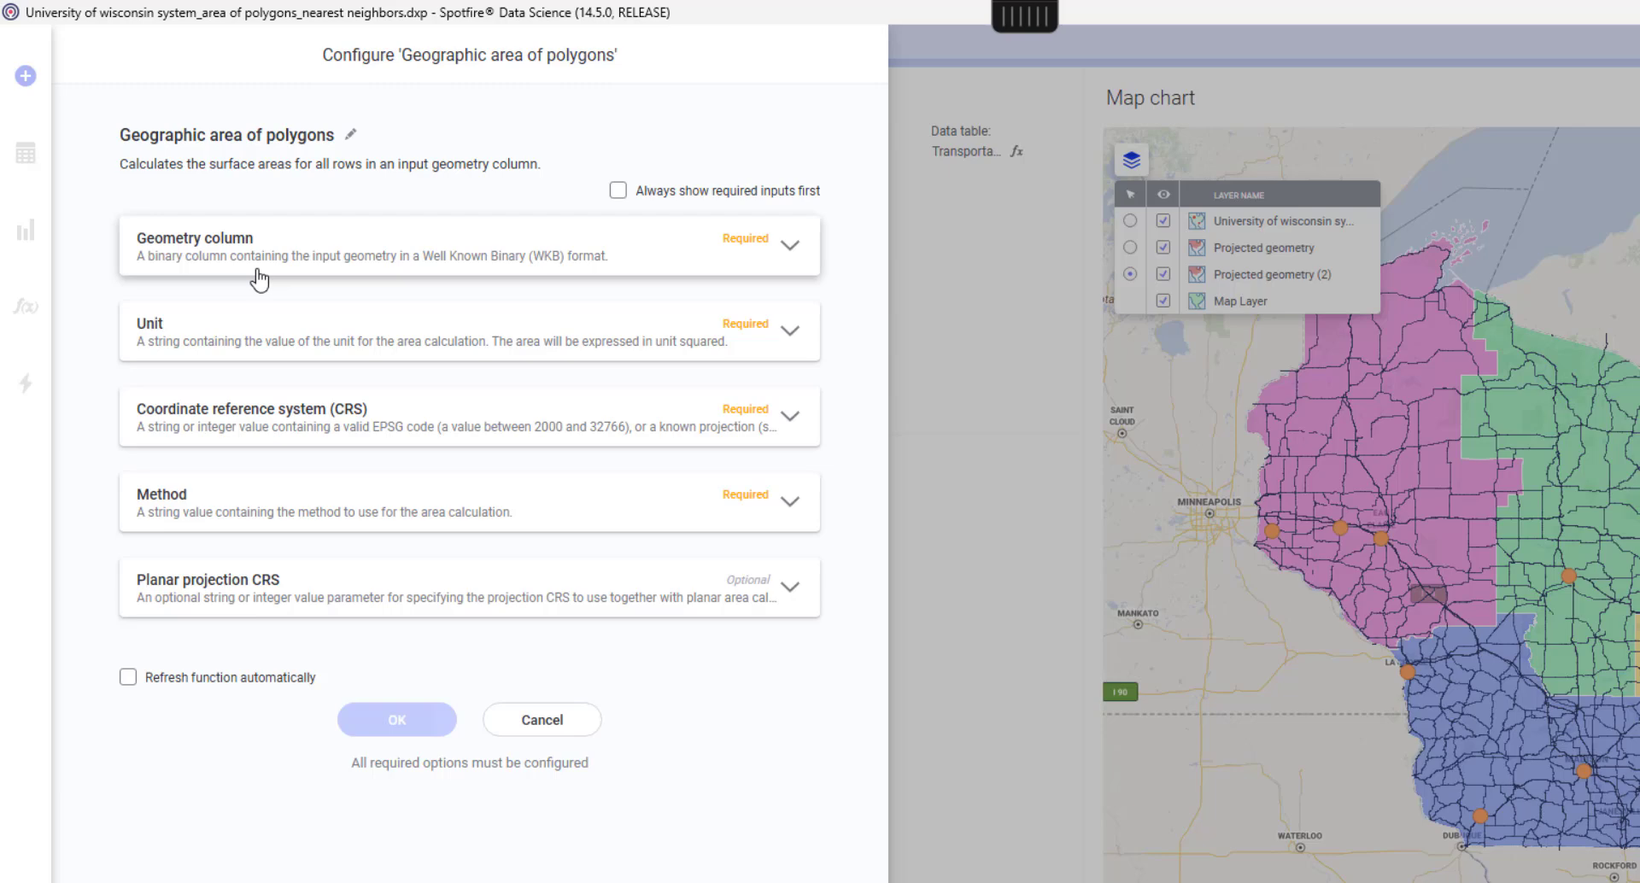
left_click(315, 256)
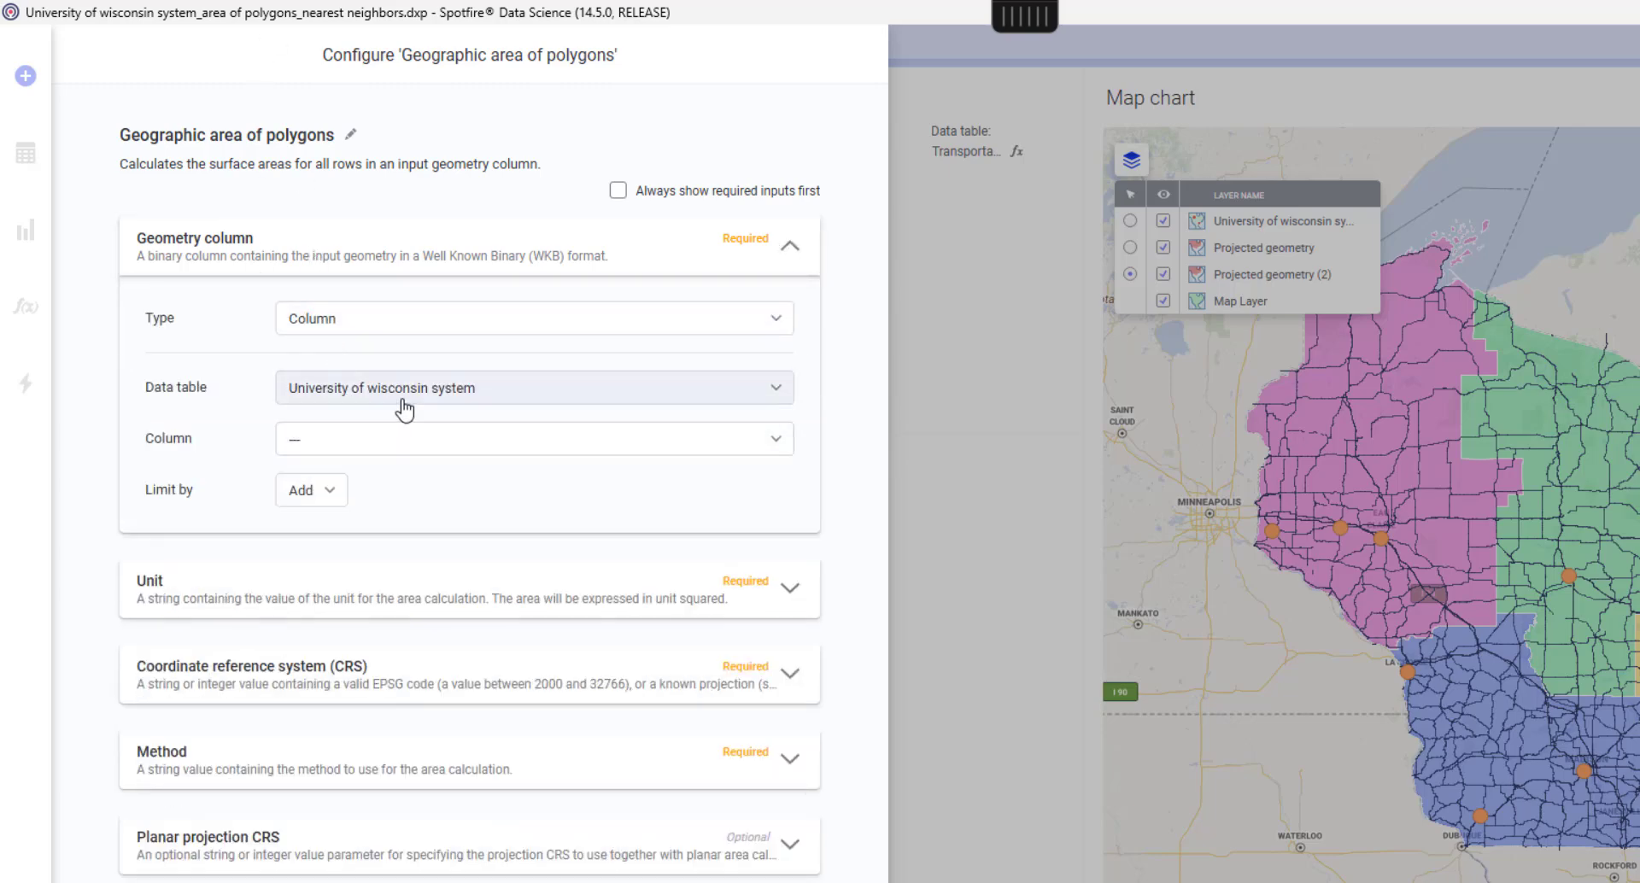
left_click(500, 396)
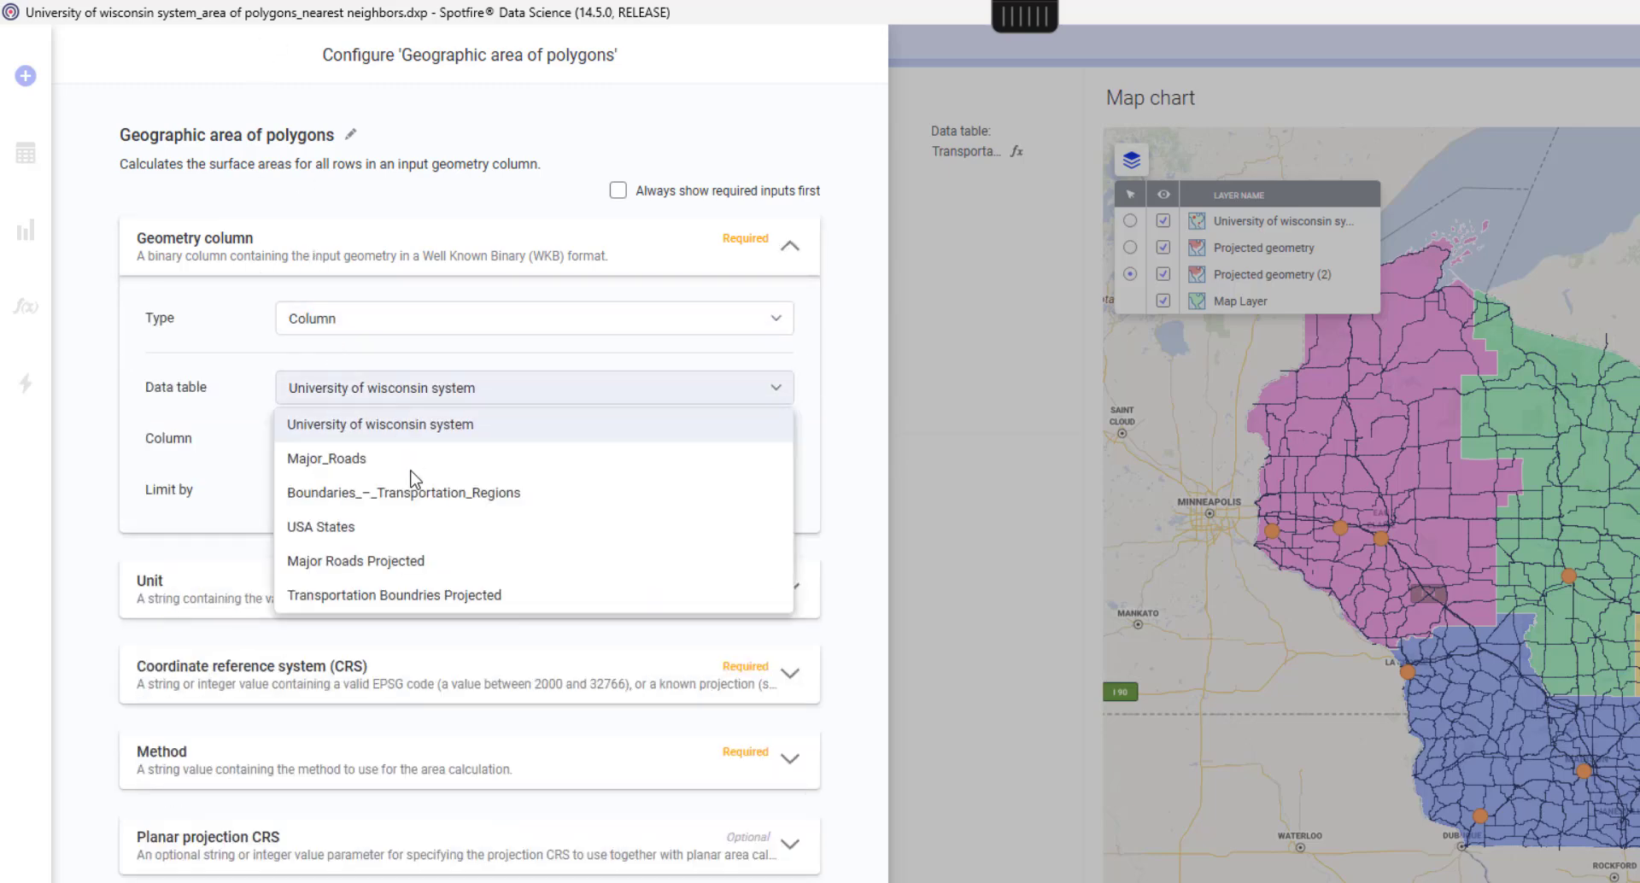
left_click(502, 592)
Set the area calculation's unit to mi and its coordinate reference system to 4326
left_click(545, 590)
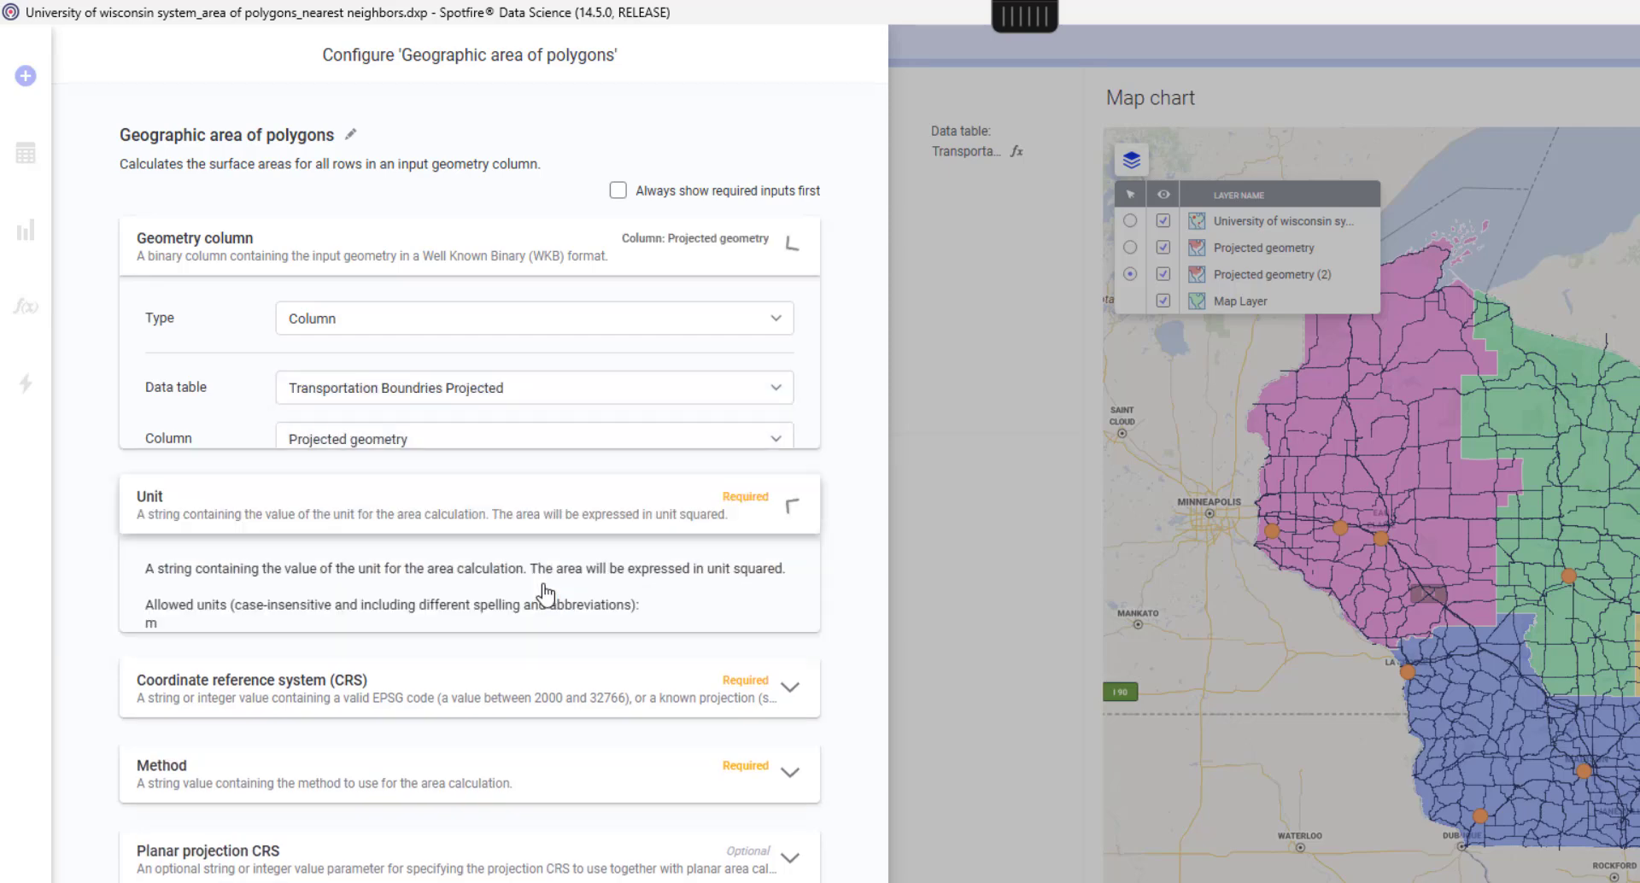
left_click(442, 683)
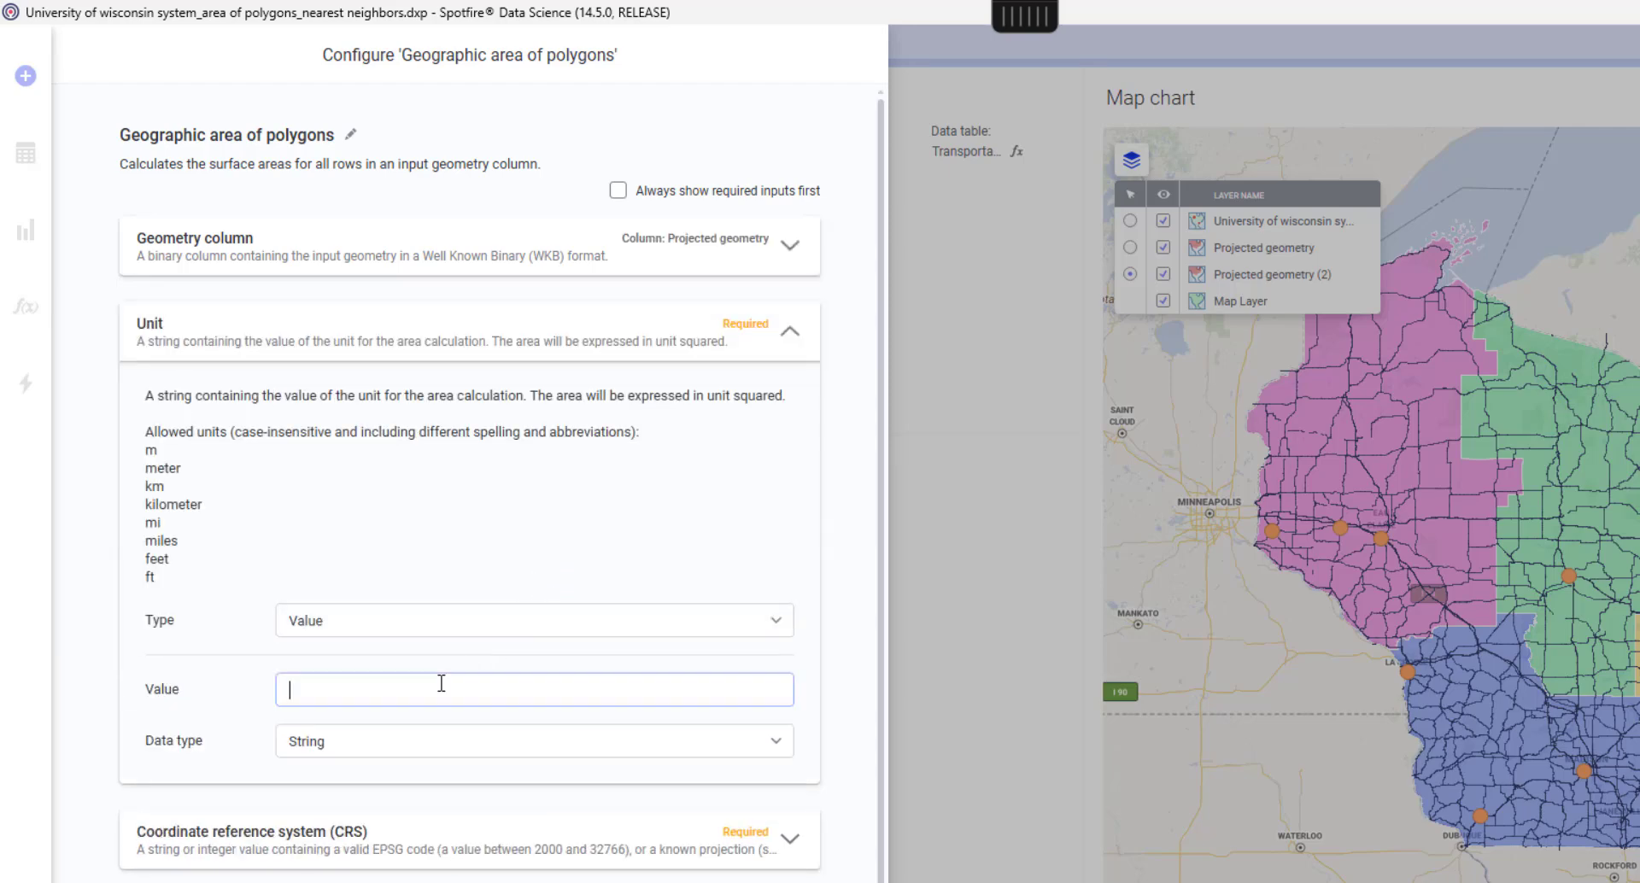
type("mi")
left_click(427, 867)
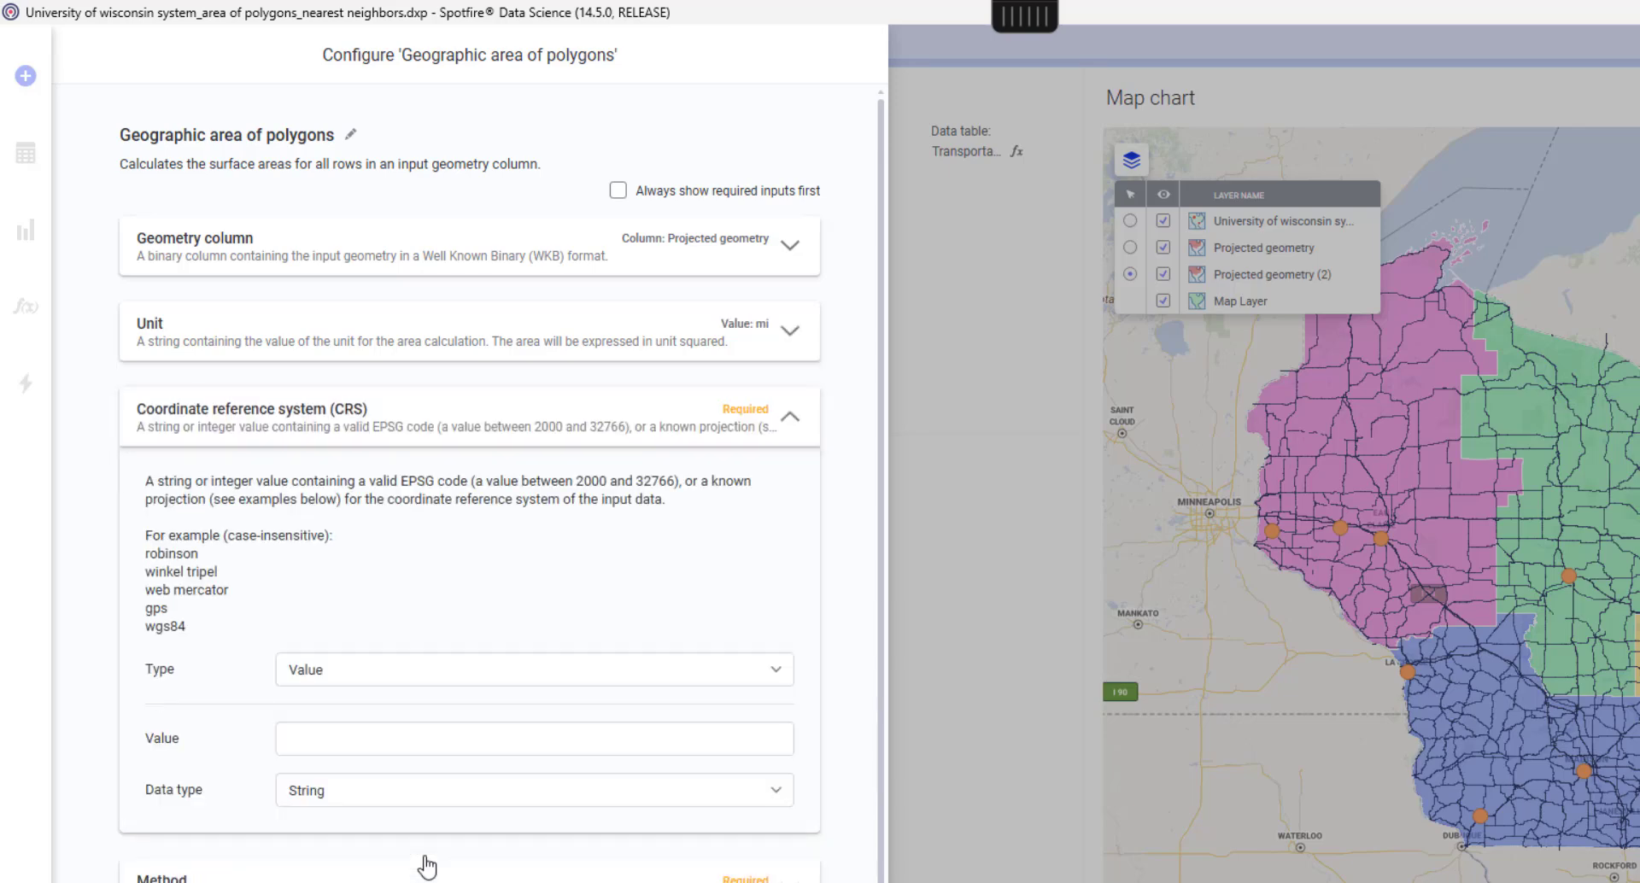
left_click(422, 745)
type("4326")
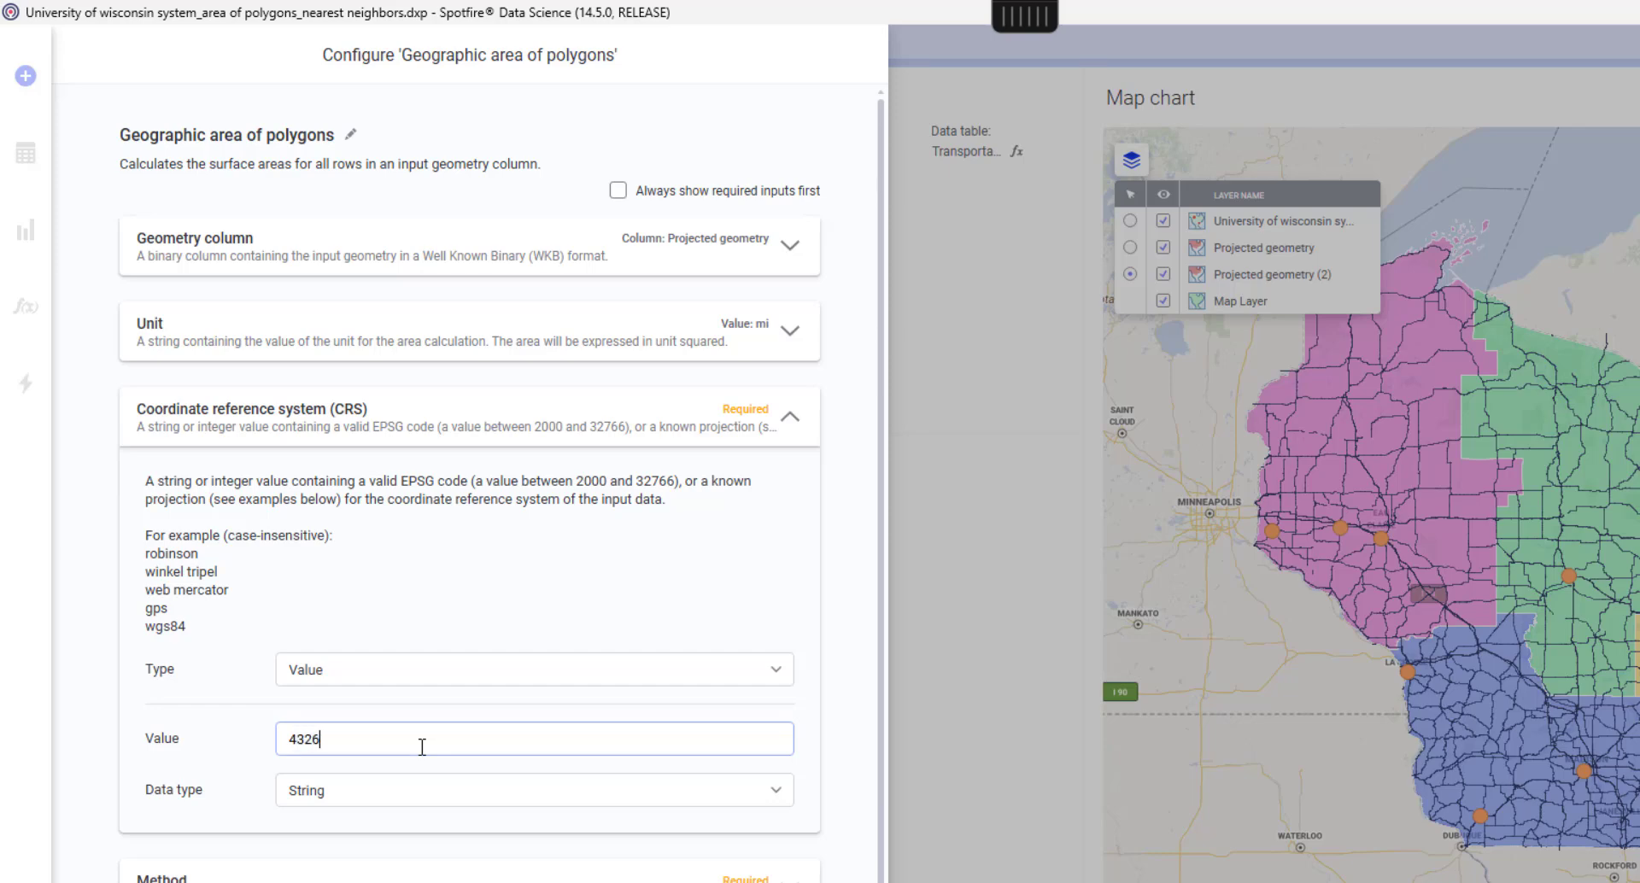
Set the area method to geodesic and add the result as a calculated column to the Transportation Boundries Projected table
left_click(393, 874)
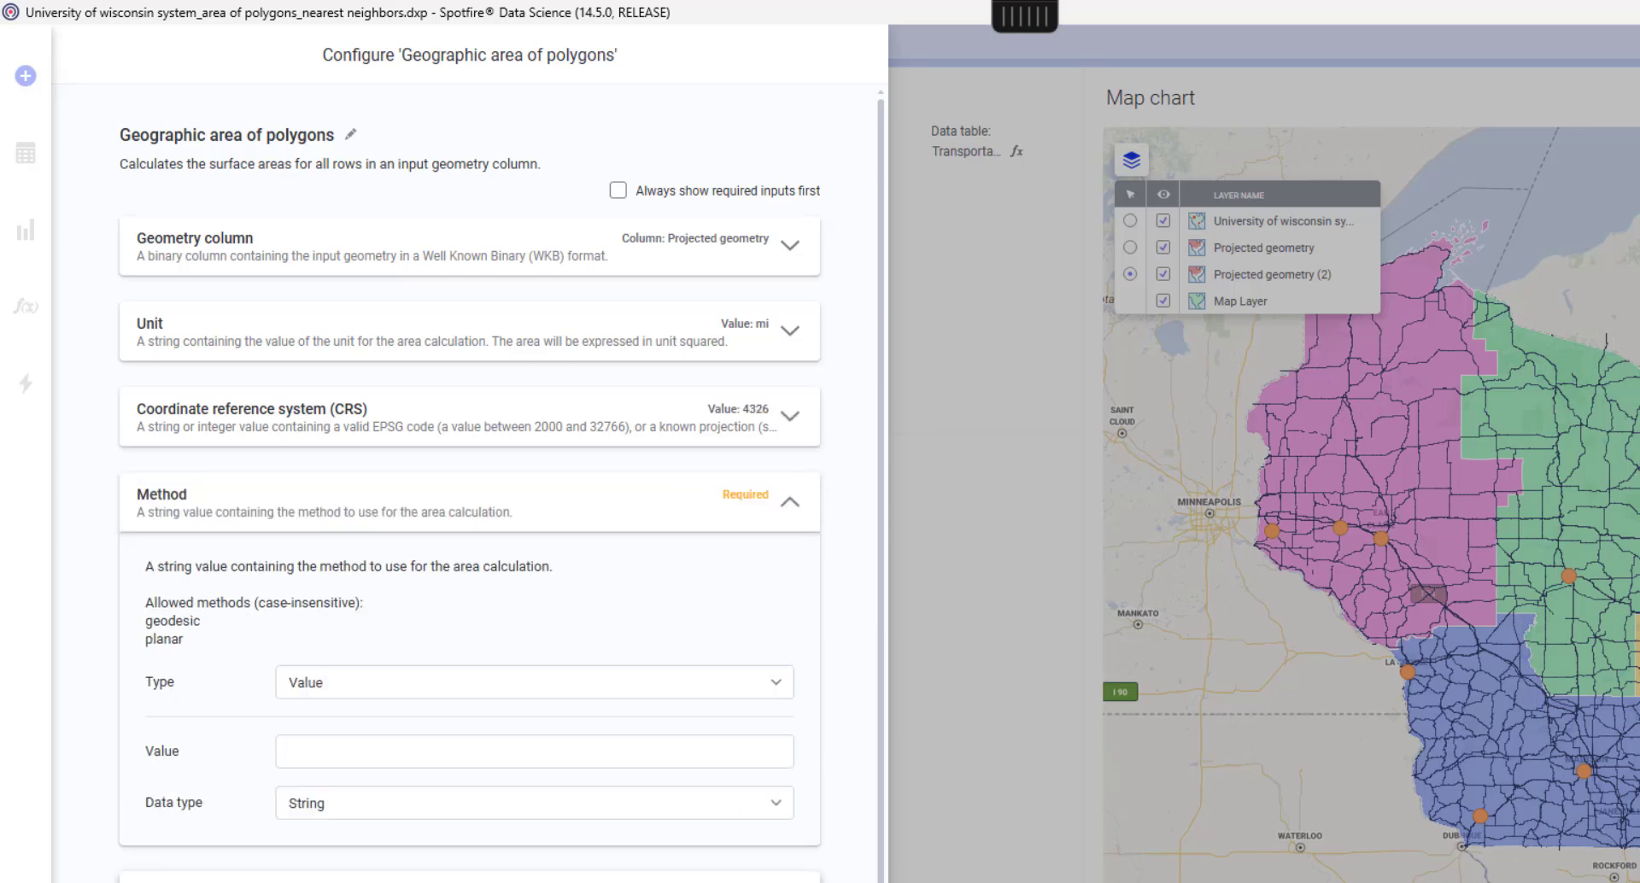
left_click(378, 748)
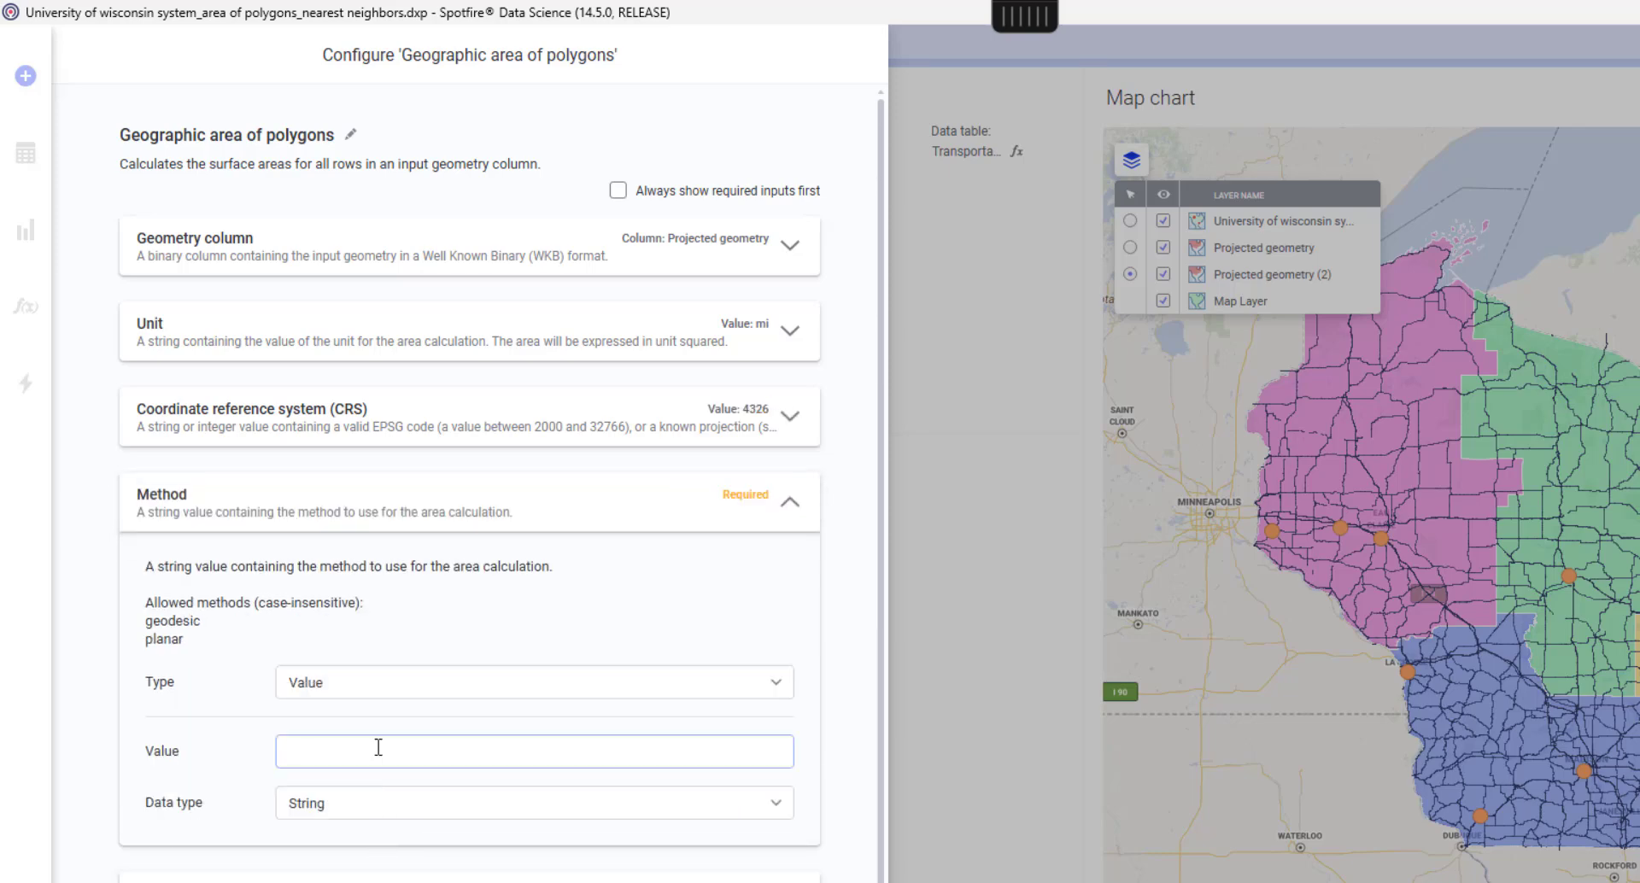
type("geoe")
key("BackSpace")
type("desic")
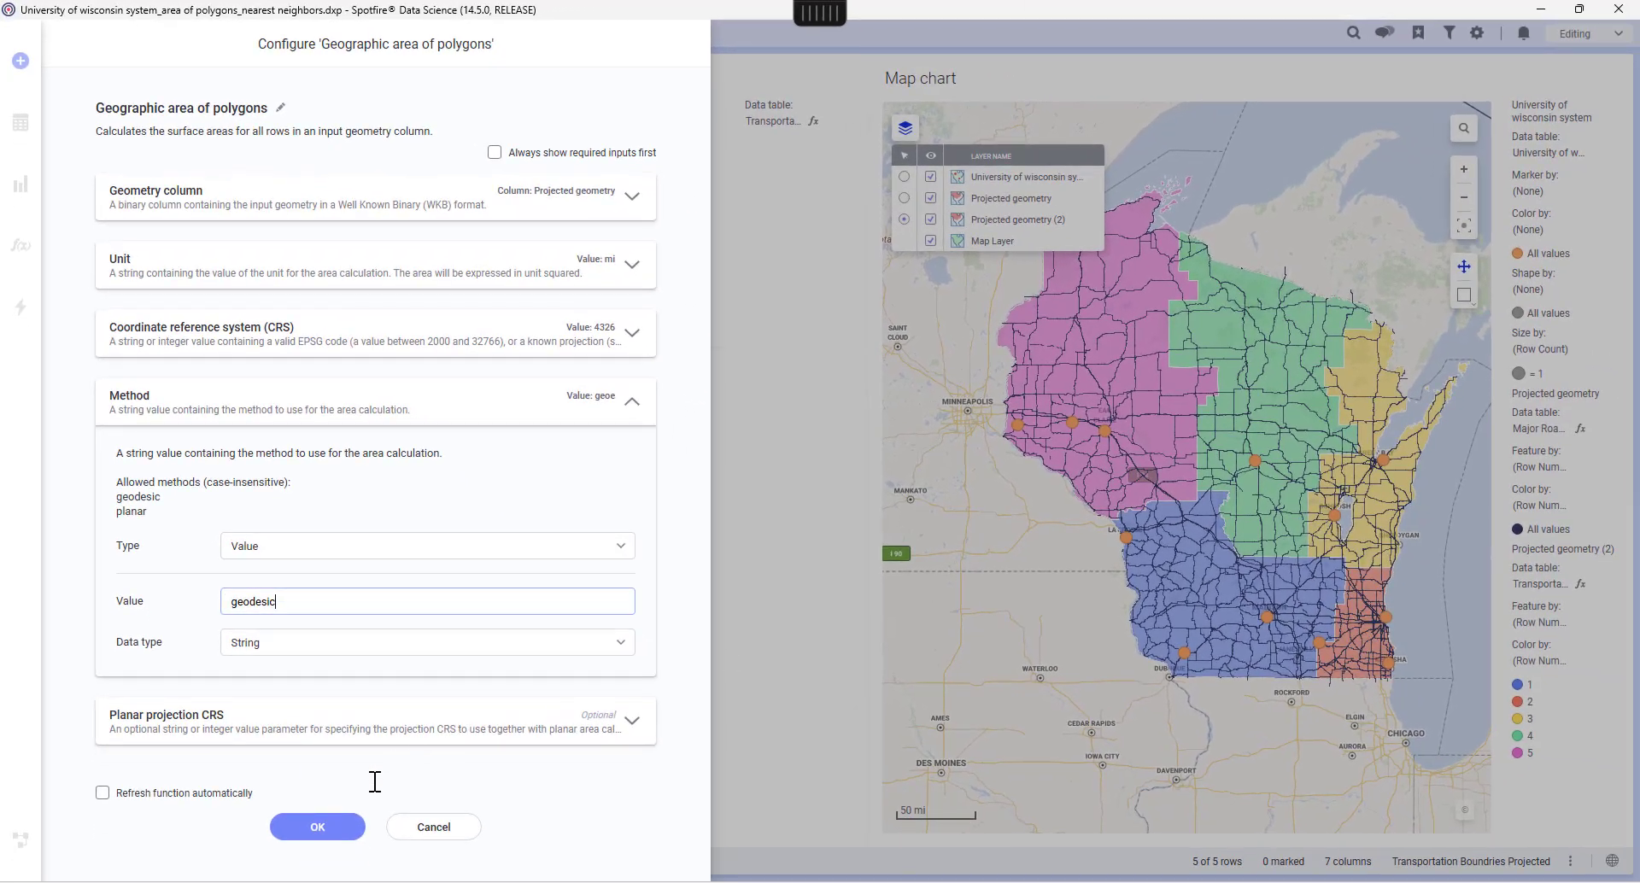
left_click(318, 825)
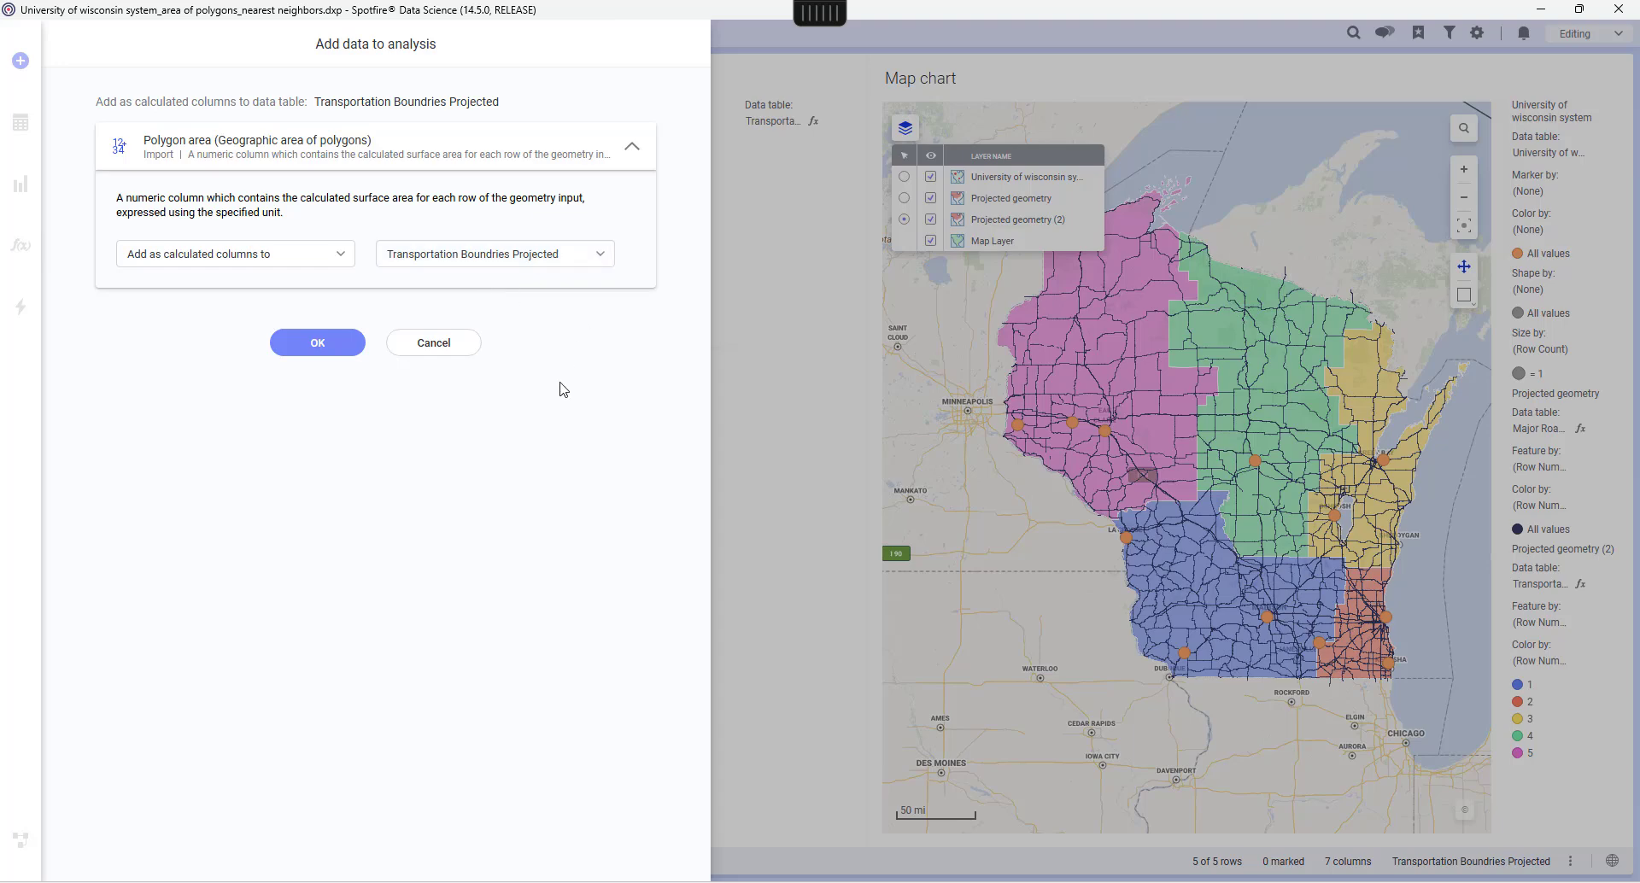
left_click(316, 343)
Add the Calculated area column to the Transportation Boundries Projected table visualization and review its values for all regions
left_click(803, 81)
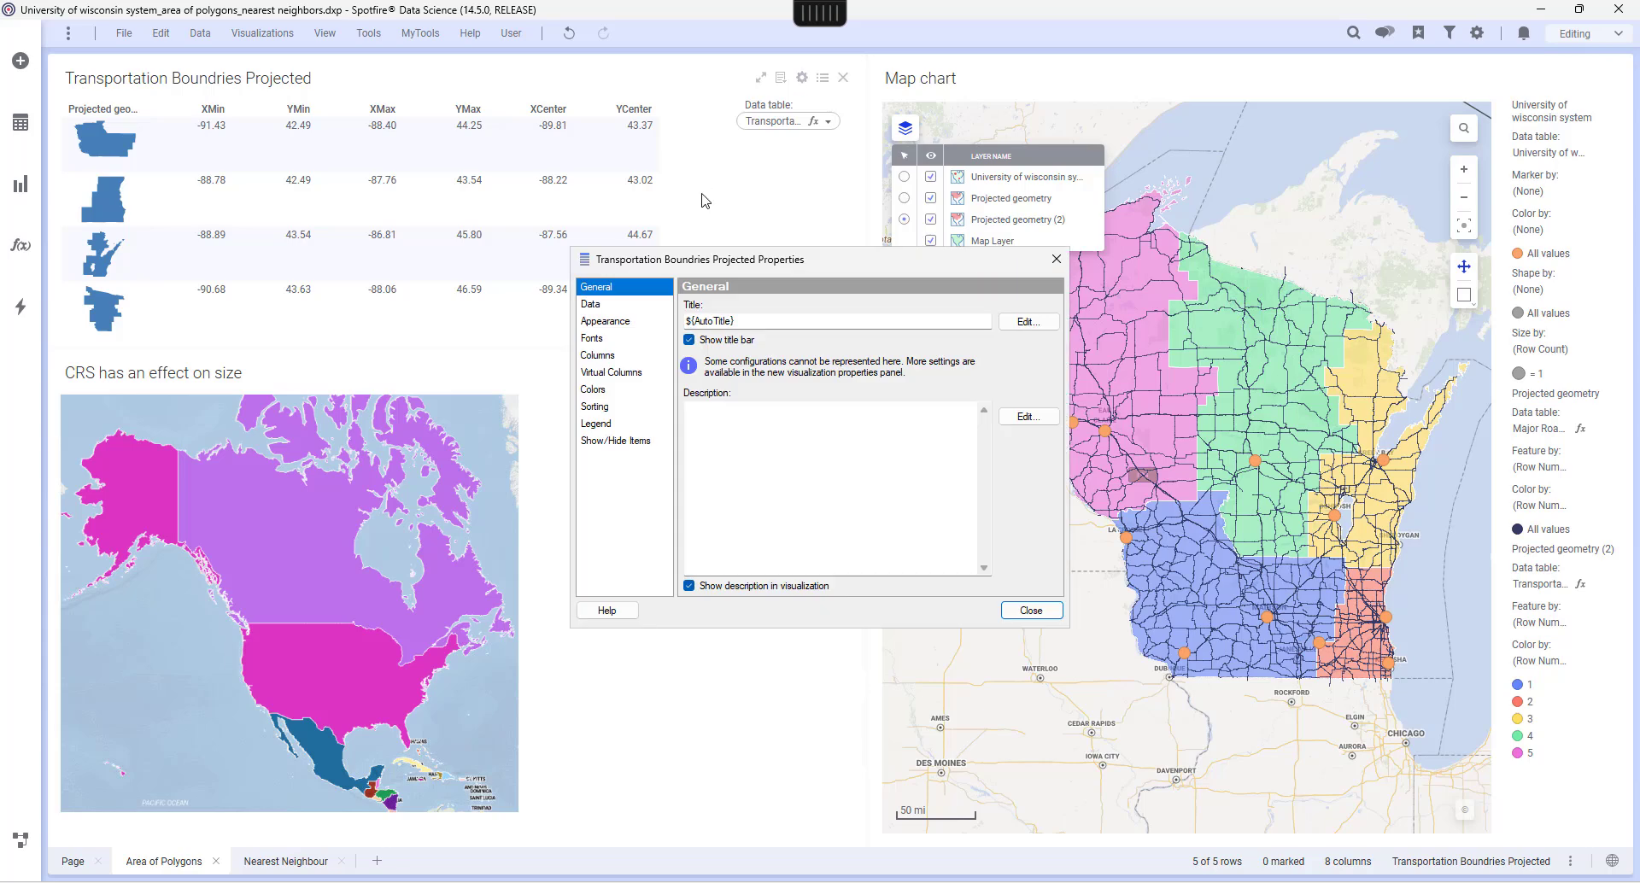
left_click(605, 355)
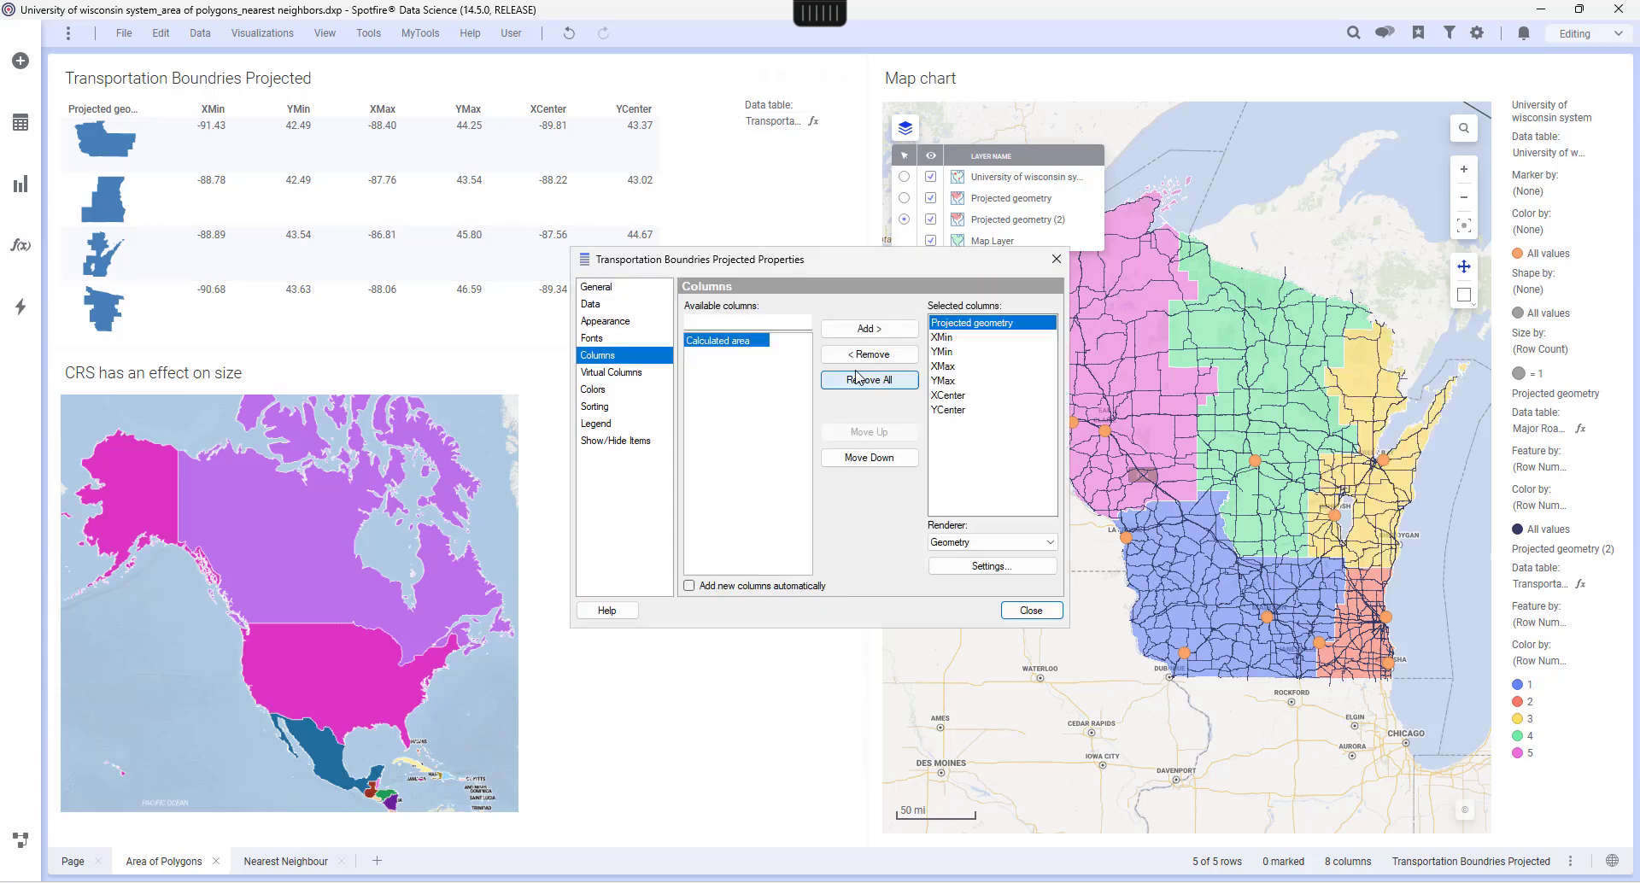
left_click(869, 329)
left_click(1025, 611)
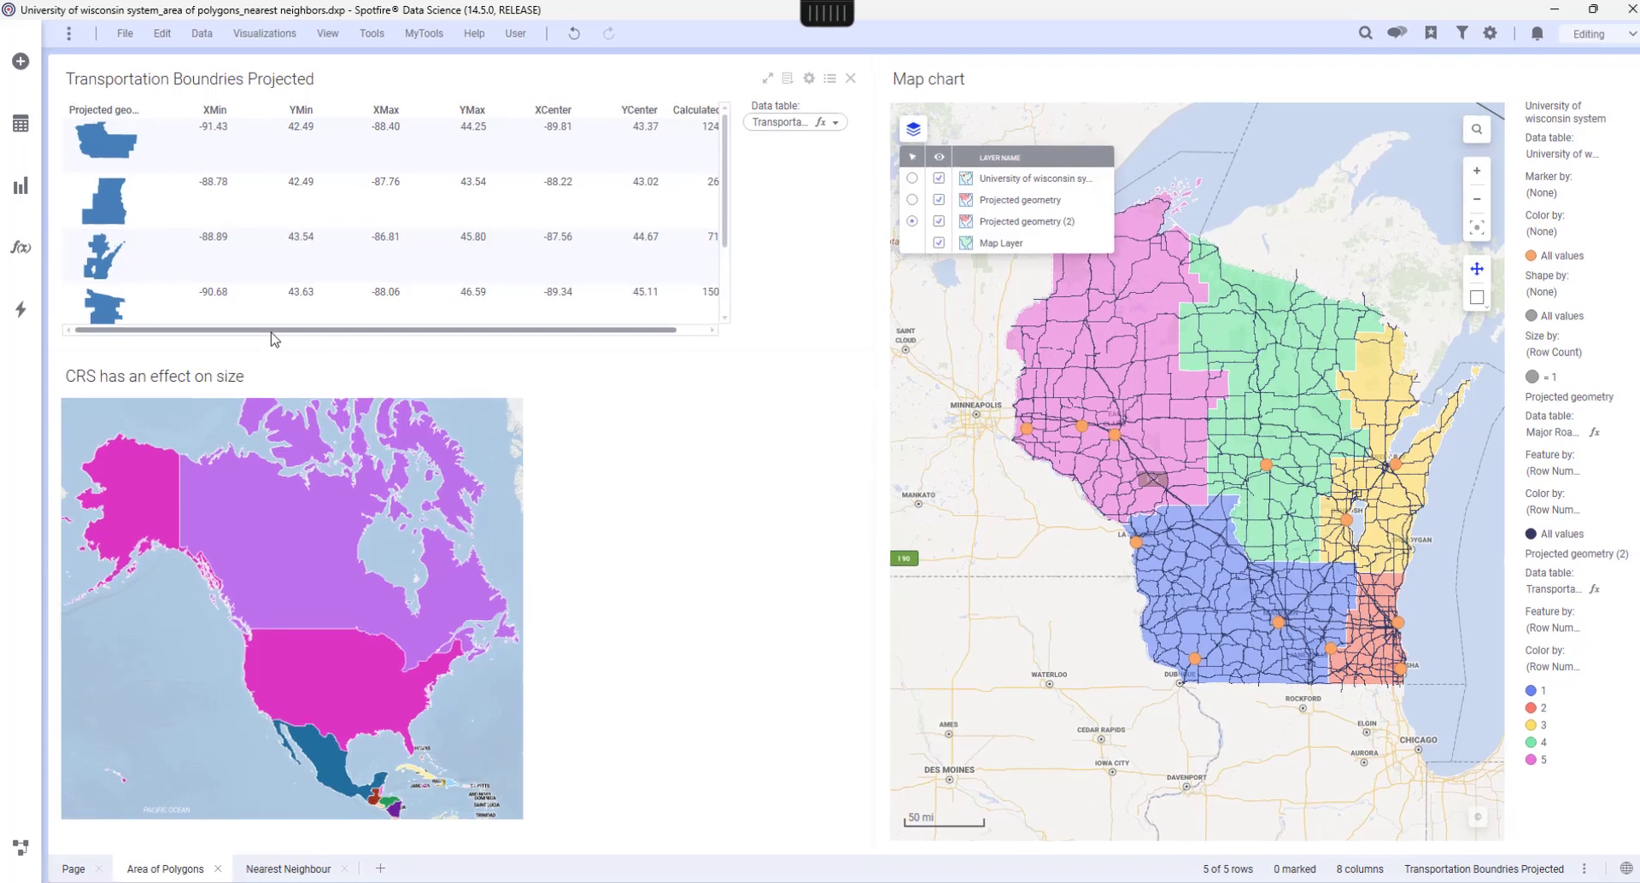
left_click_drag(272, 331, 526, 329)
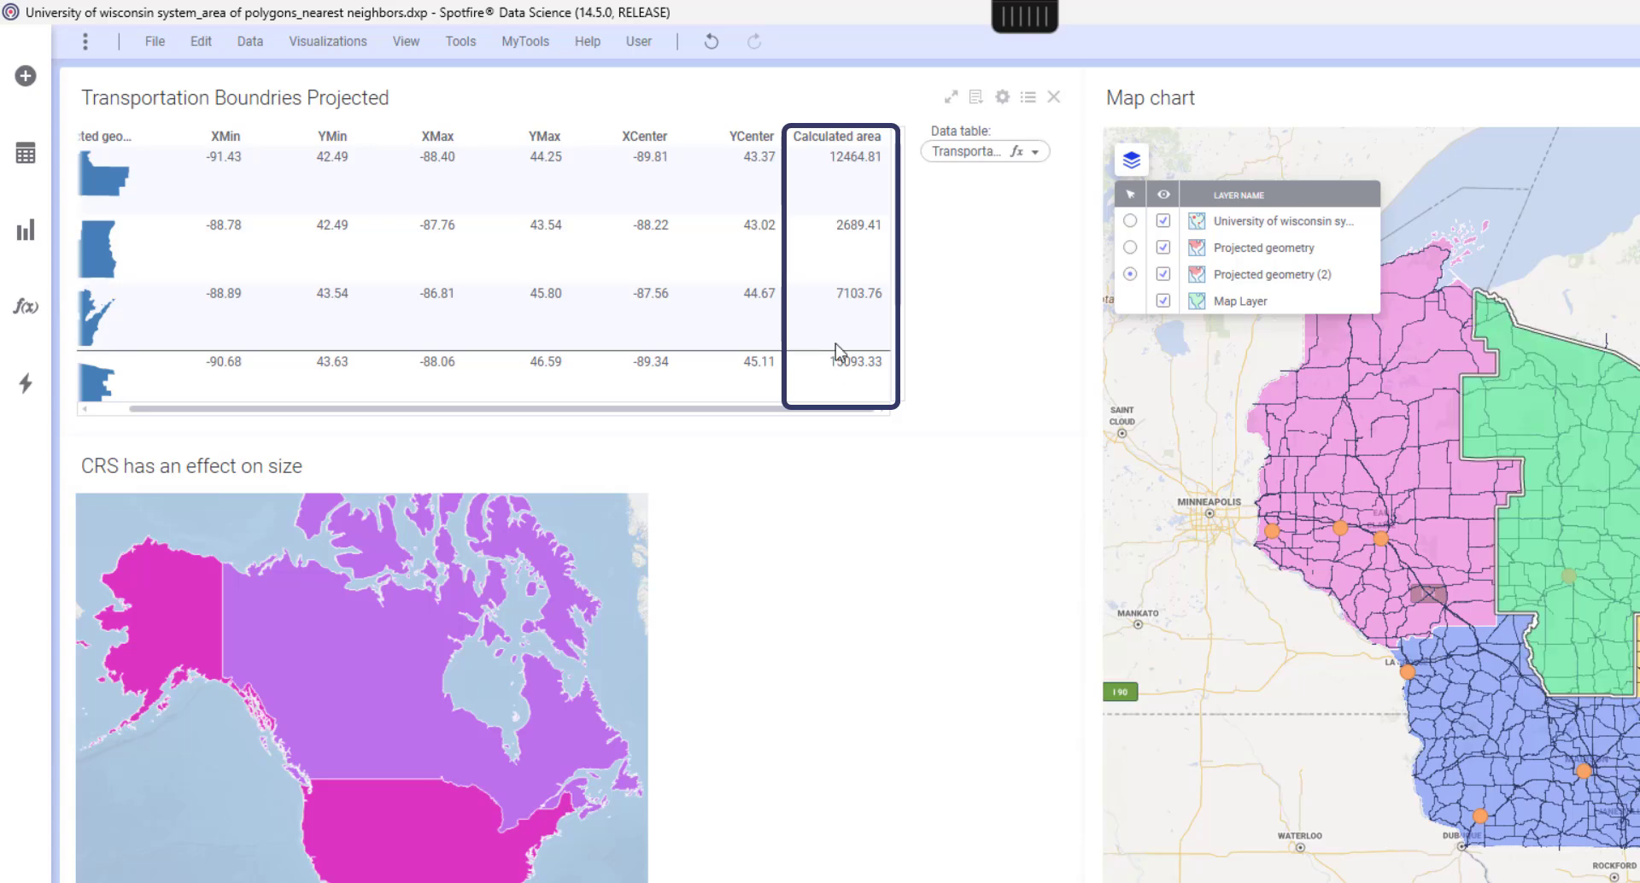
scroll(846, 388, "down", 2)
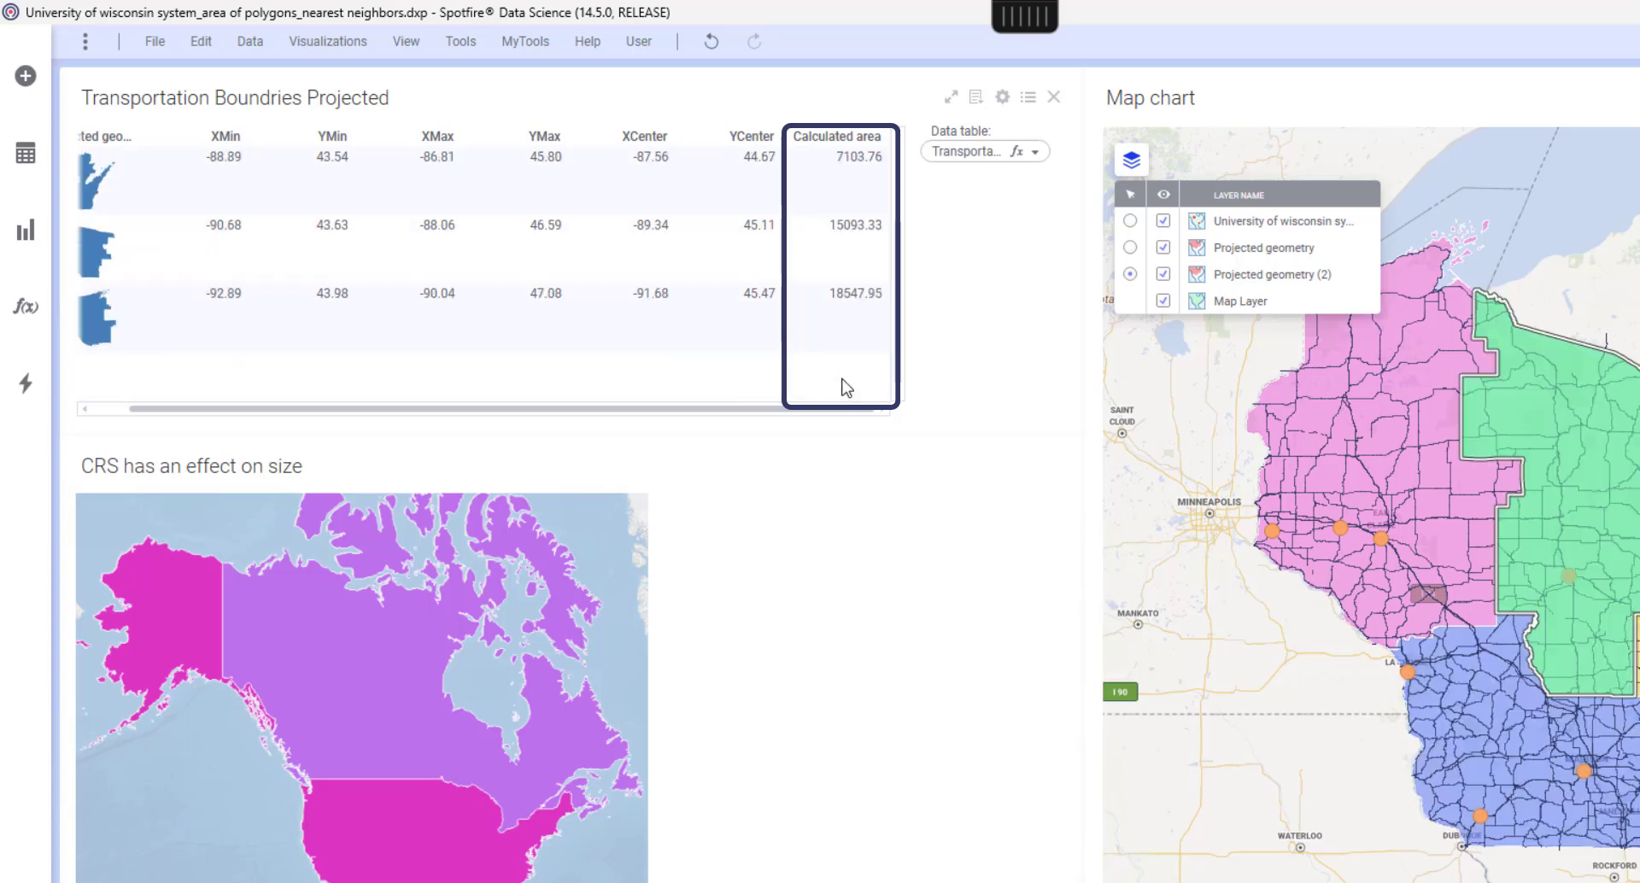
scroll(846, 388, "up", 2)
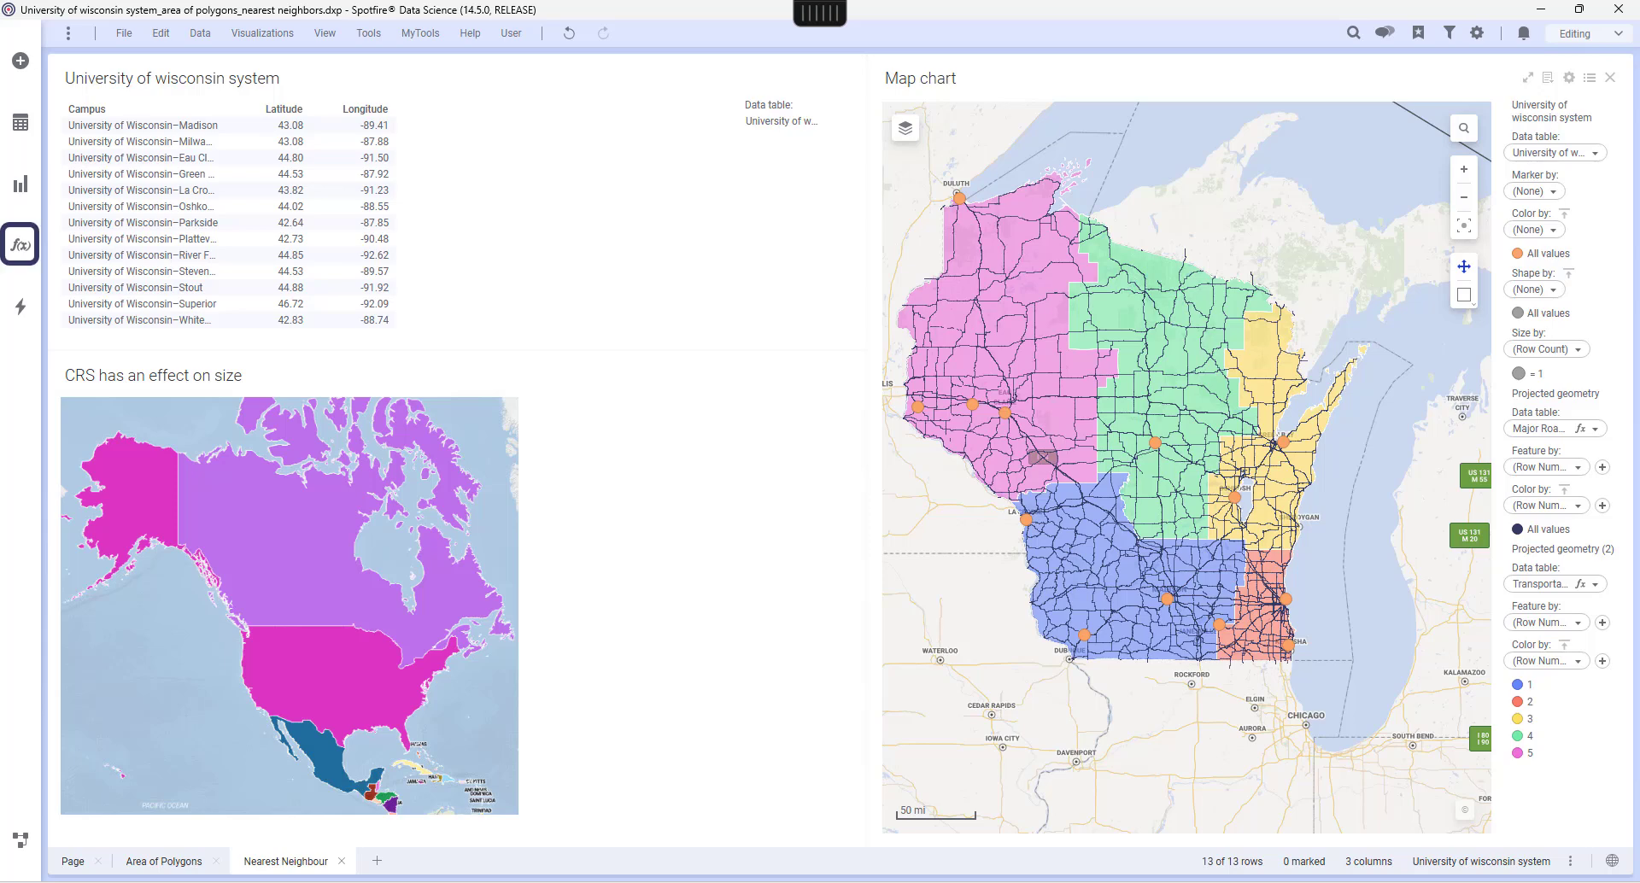
Start the Geographic nearest neighbors function with coordinate reference system 4326 and the haversine distance metric
left_click(14, 255)
left_click(262, 297)
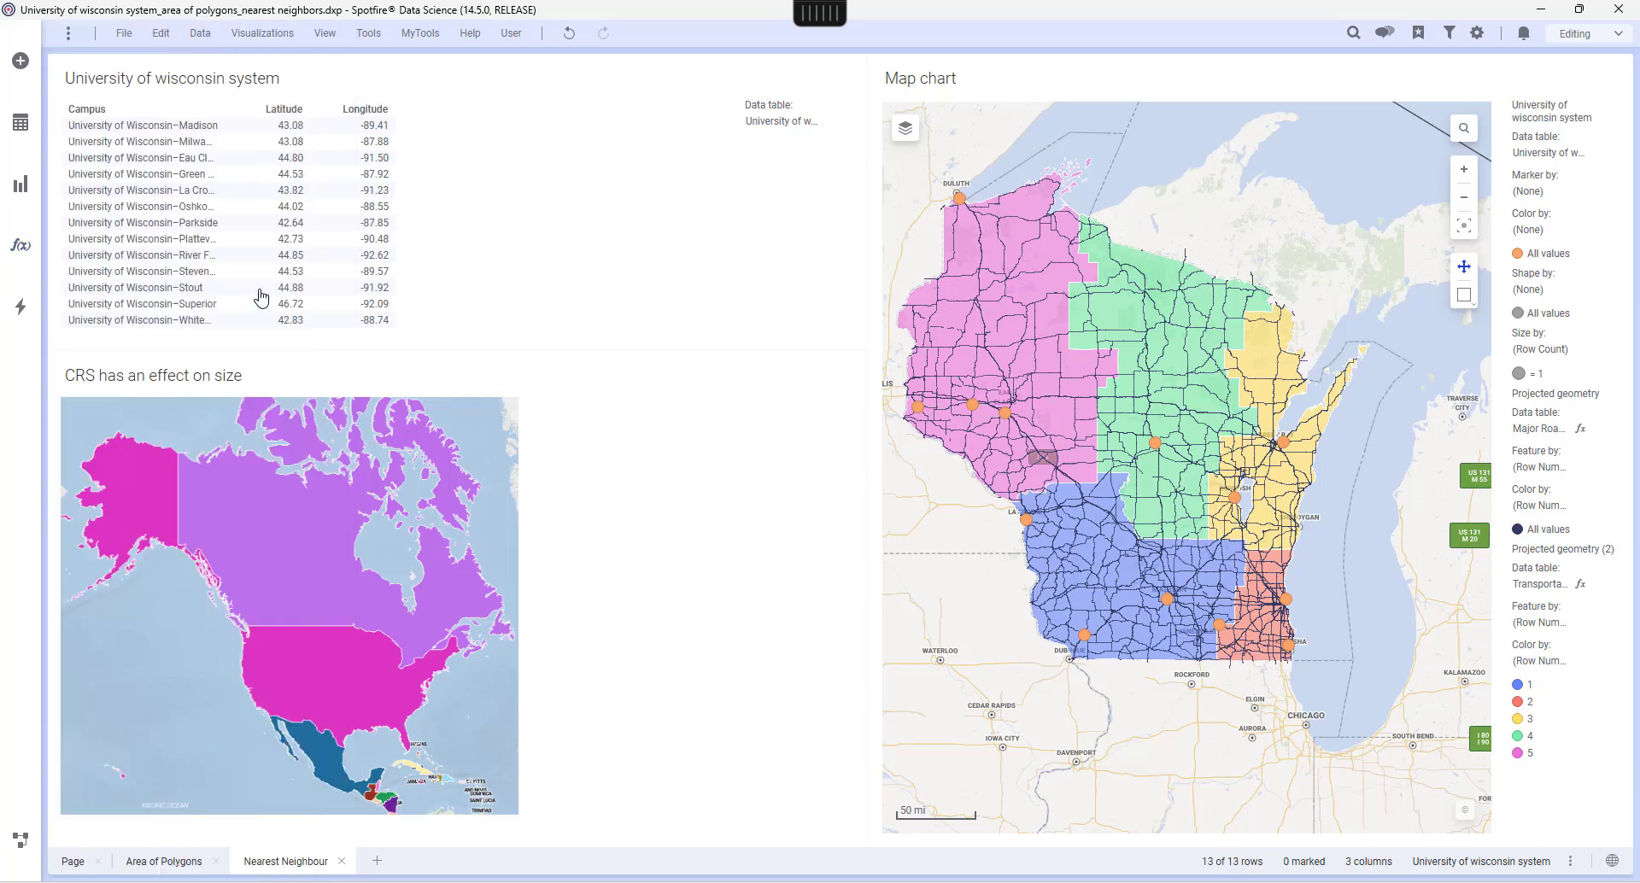
left_click(405, 195)
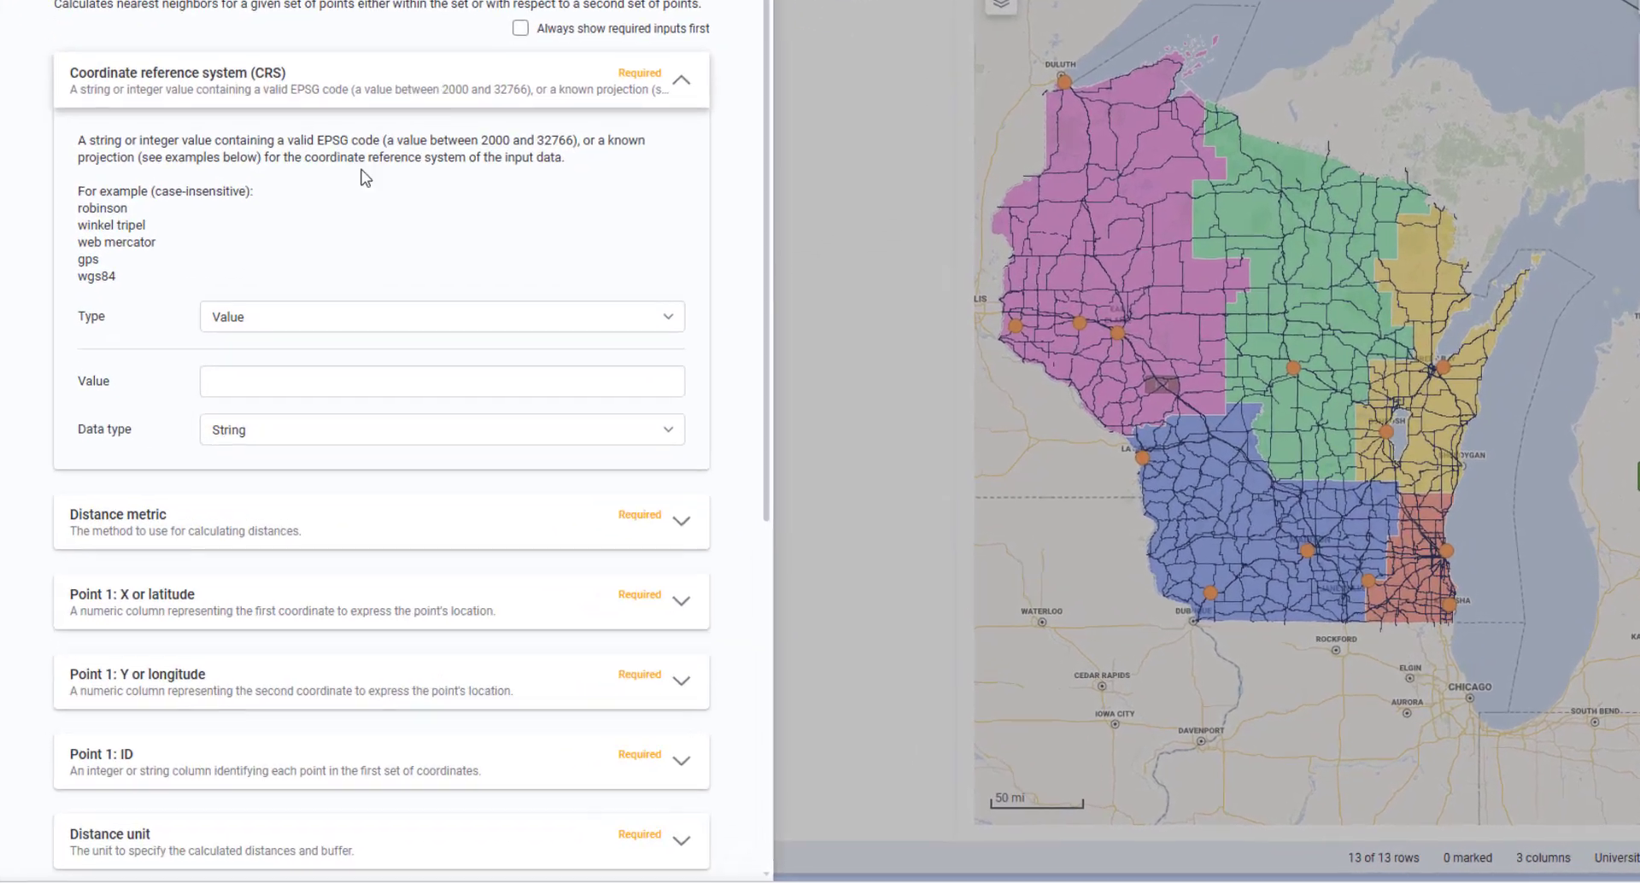
left_click(258, 447)
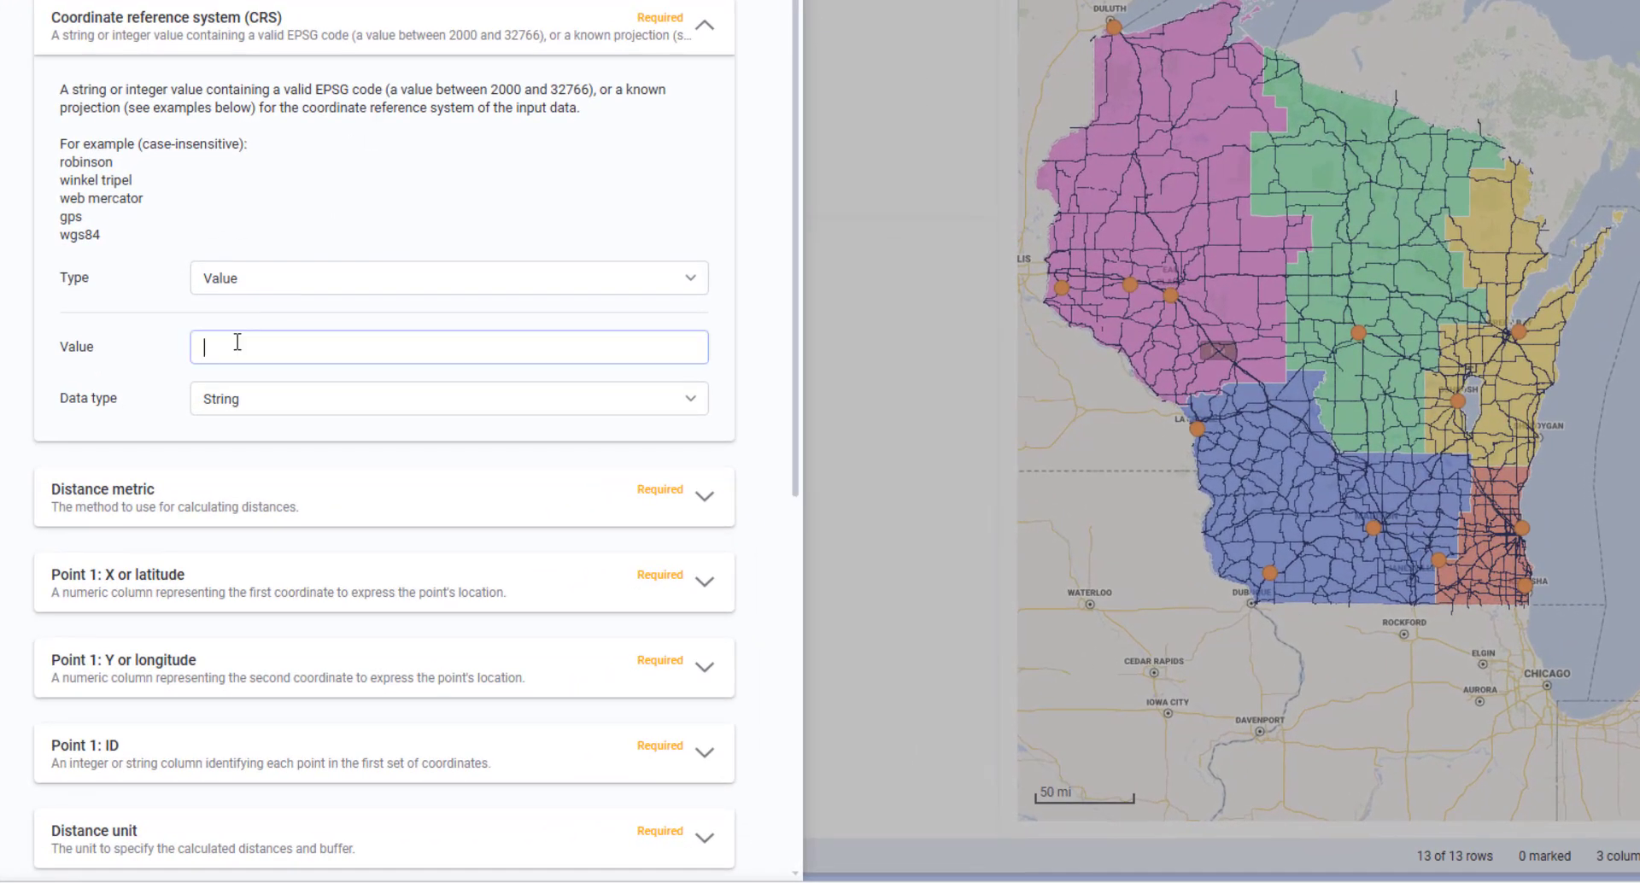
type("4326")
left_click(245, 509)
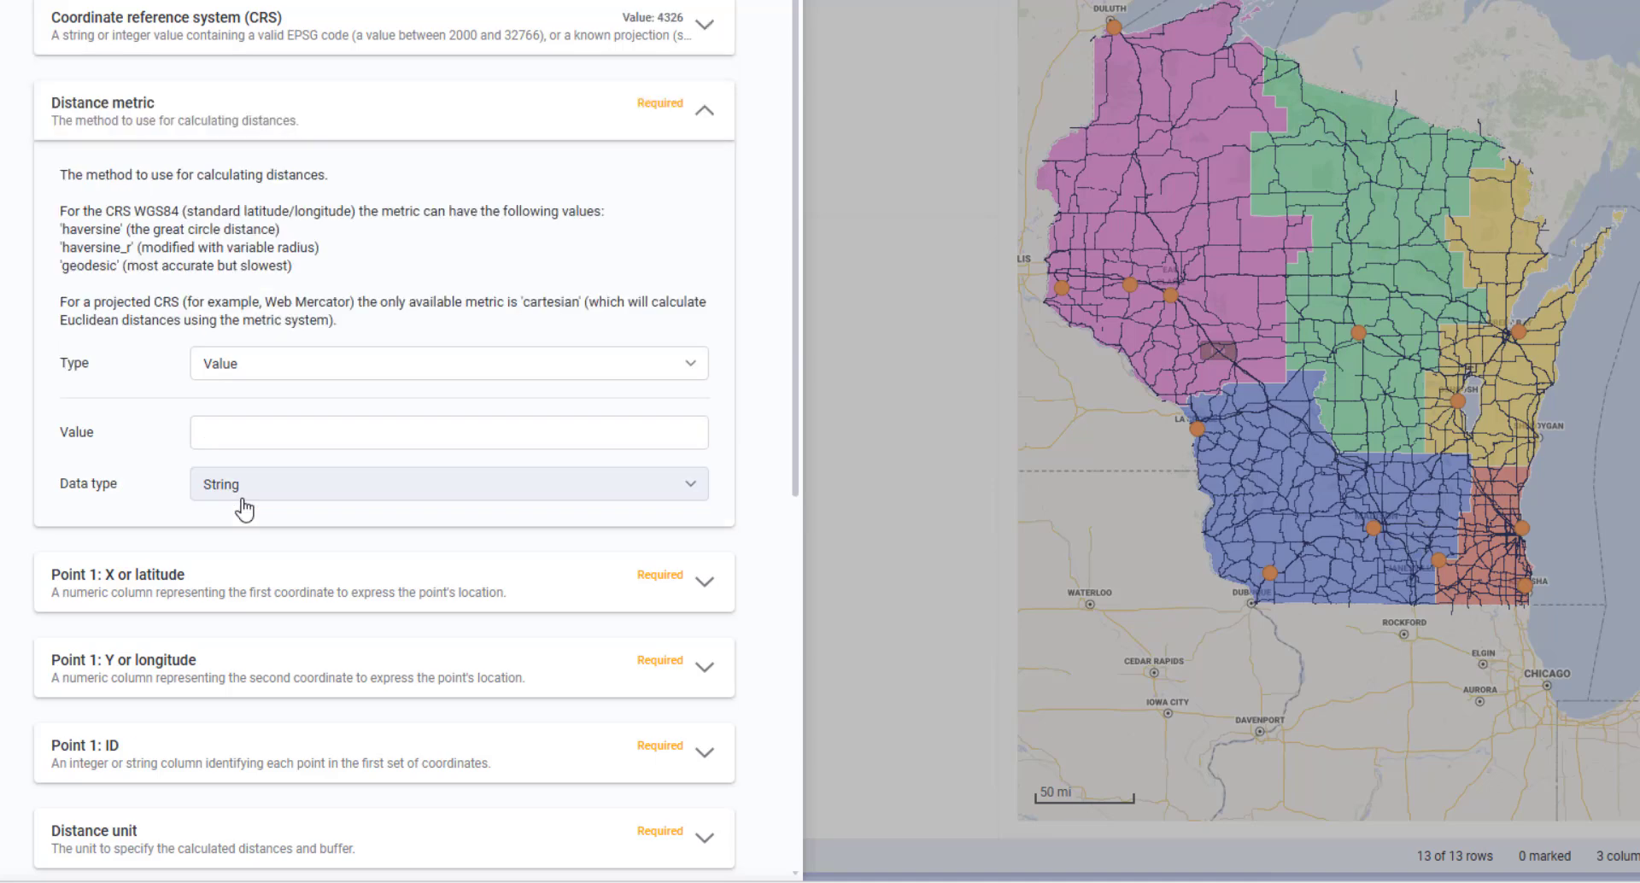
left_click(273, 430)
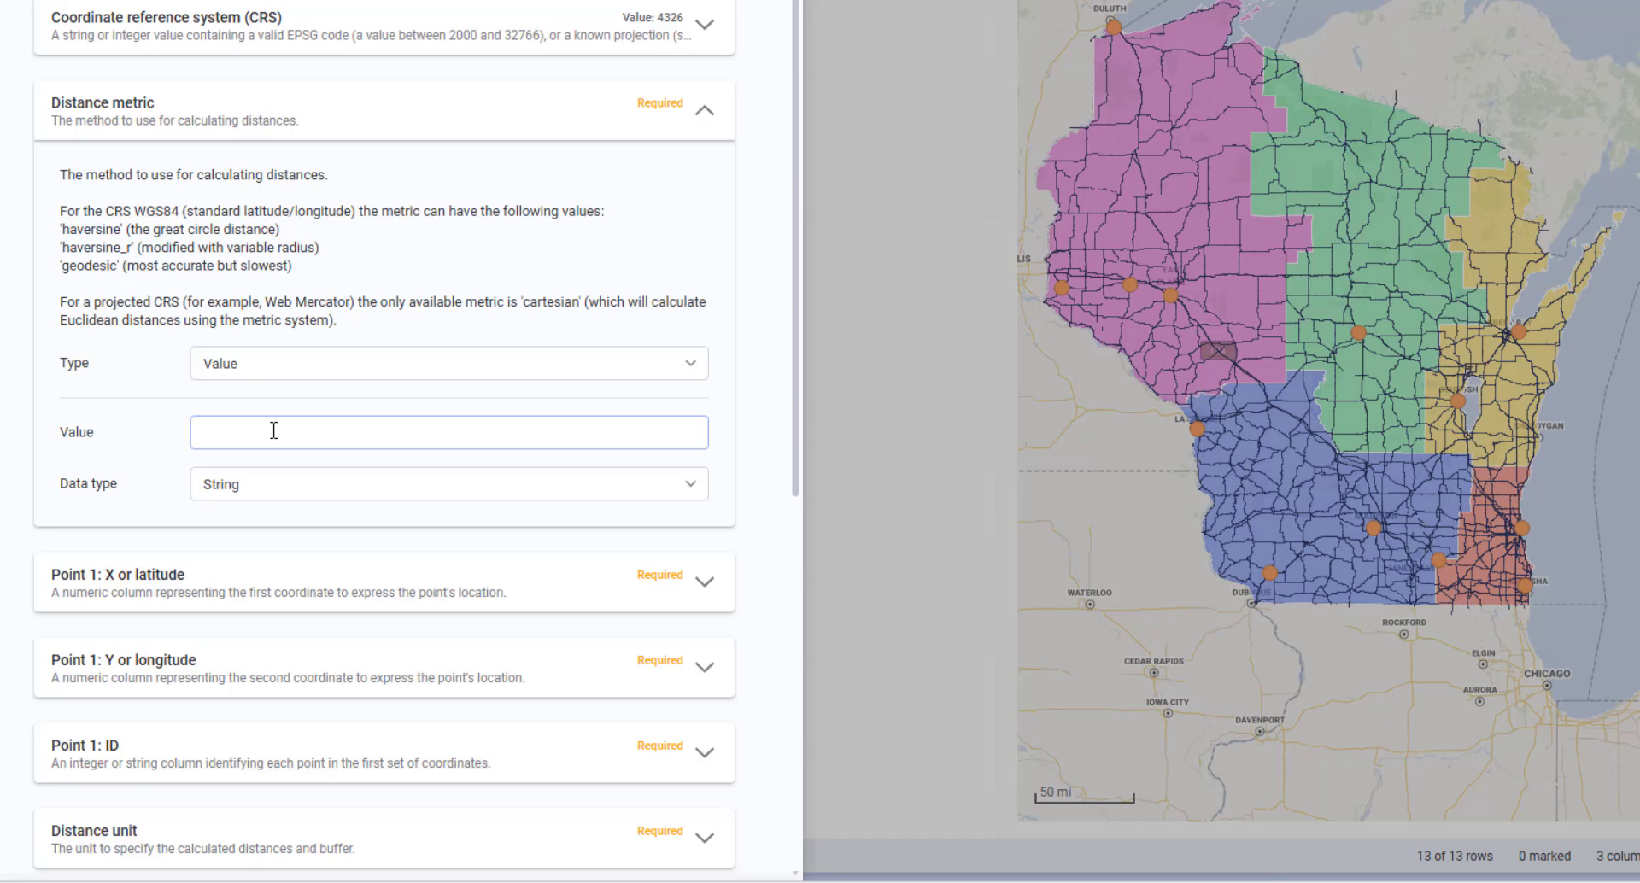
type("haversine")
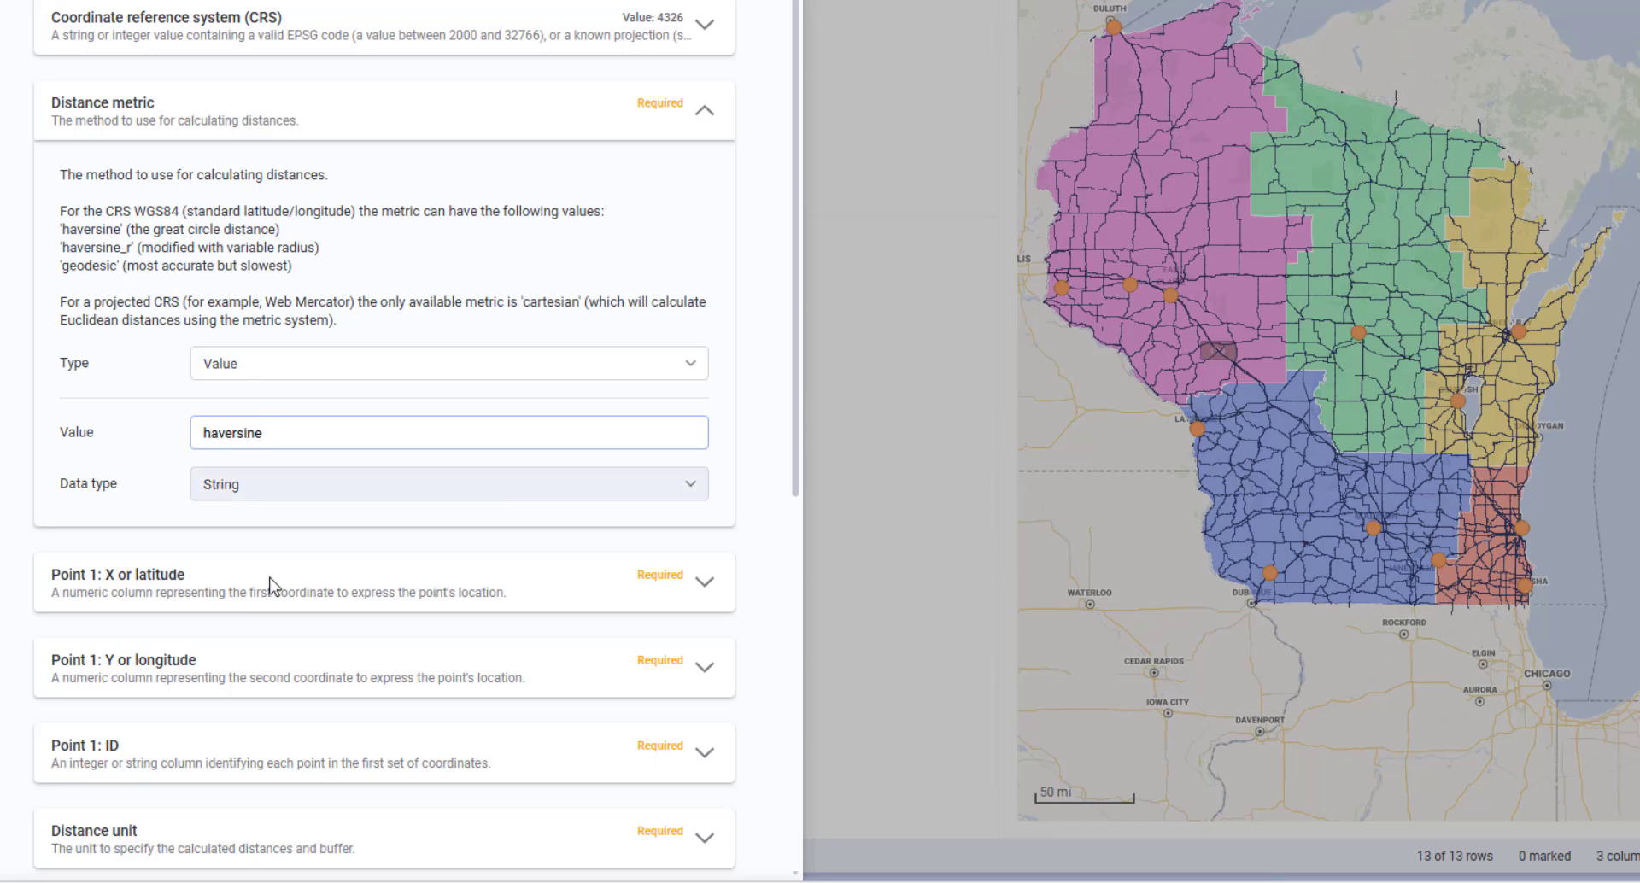
Define Point 1 from the University of wisconsin system table using the Latitude, Longitude and Campus (ID) columns
left_click(270, 584)
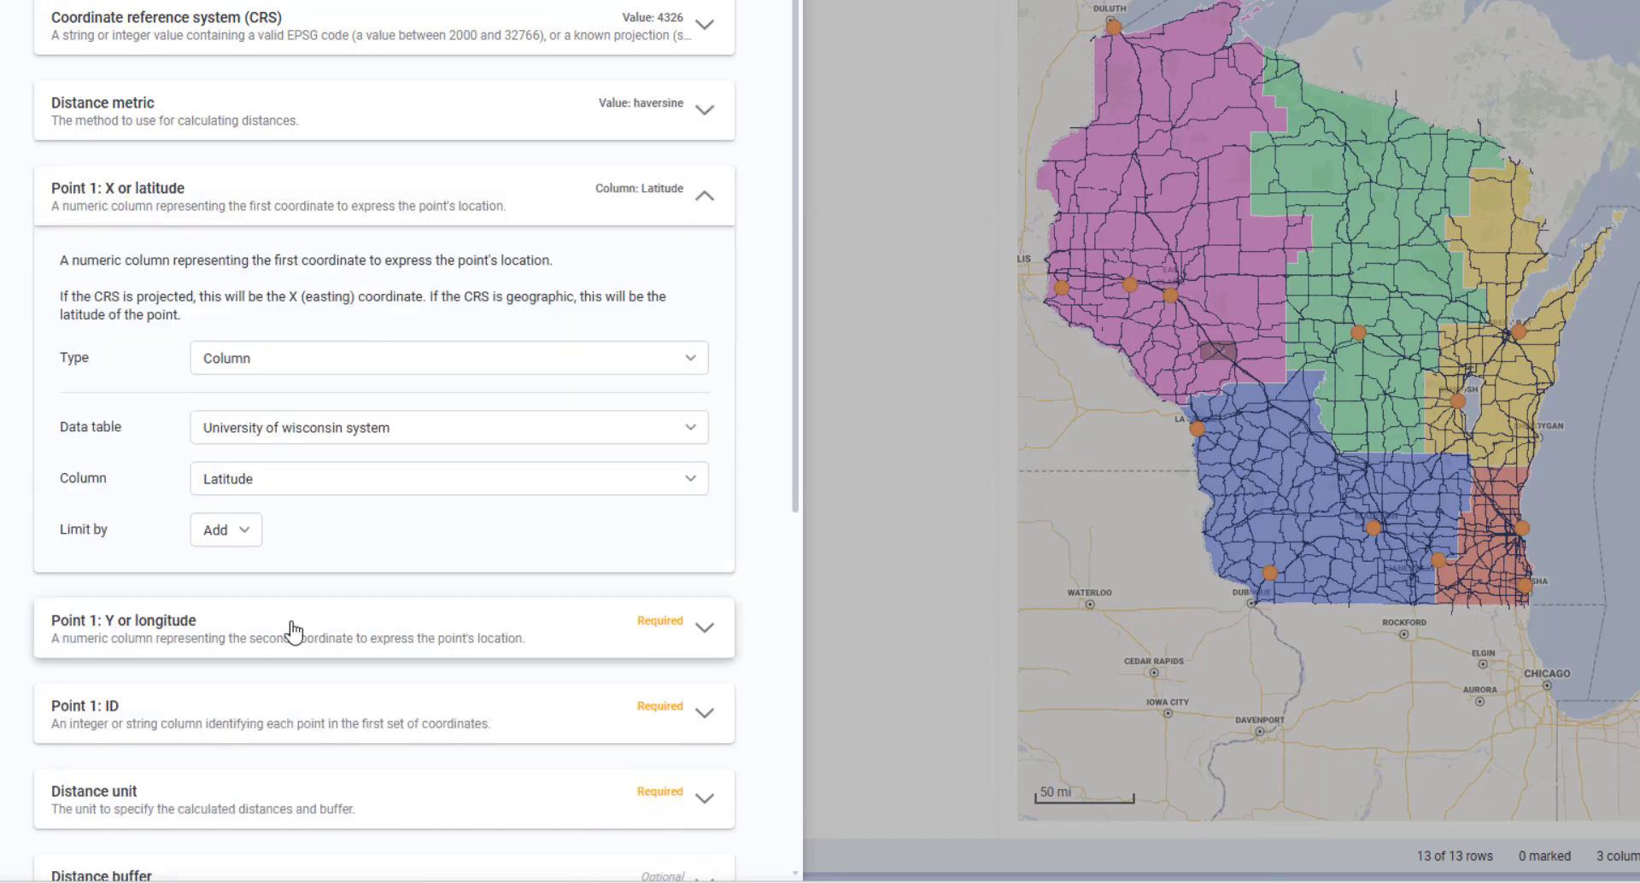
left_click(294, 632)
left_click(333, 574)
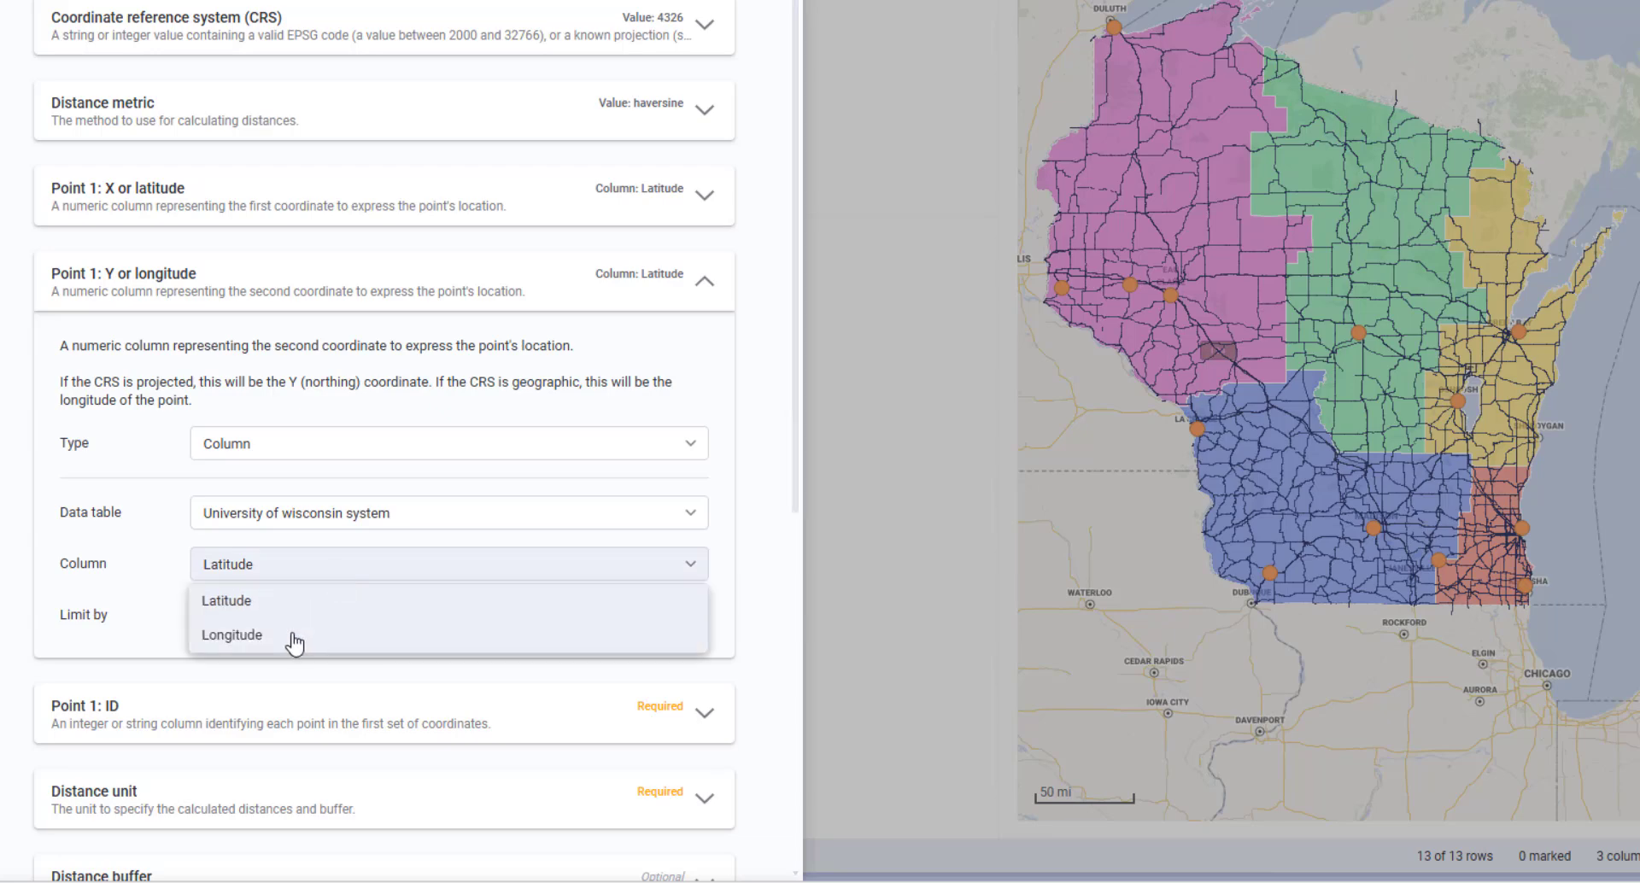
left_click(294, 636)
scroll(294, 643, "down", 4)
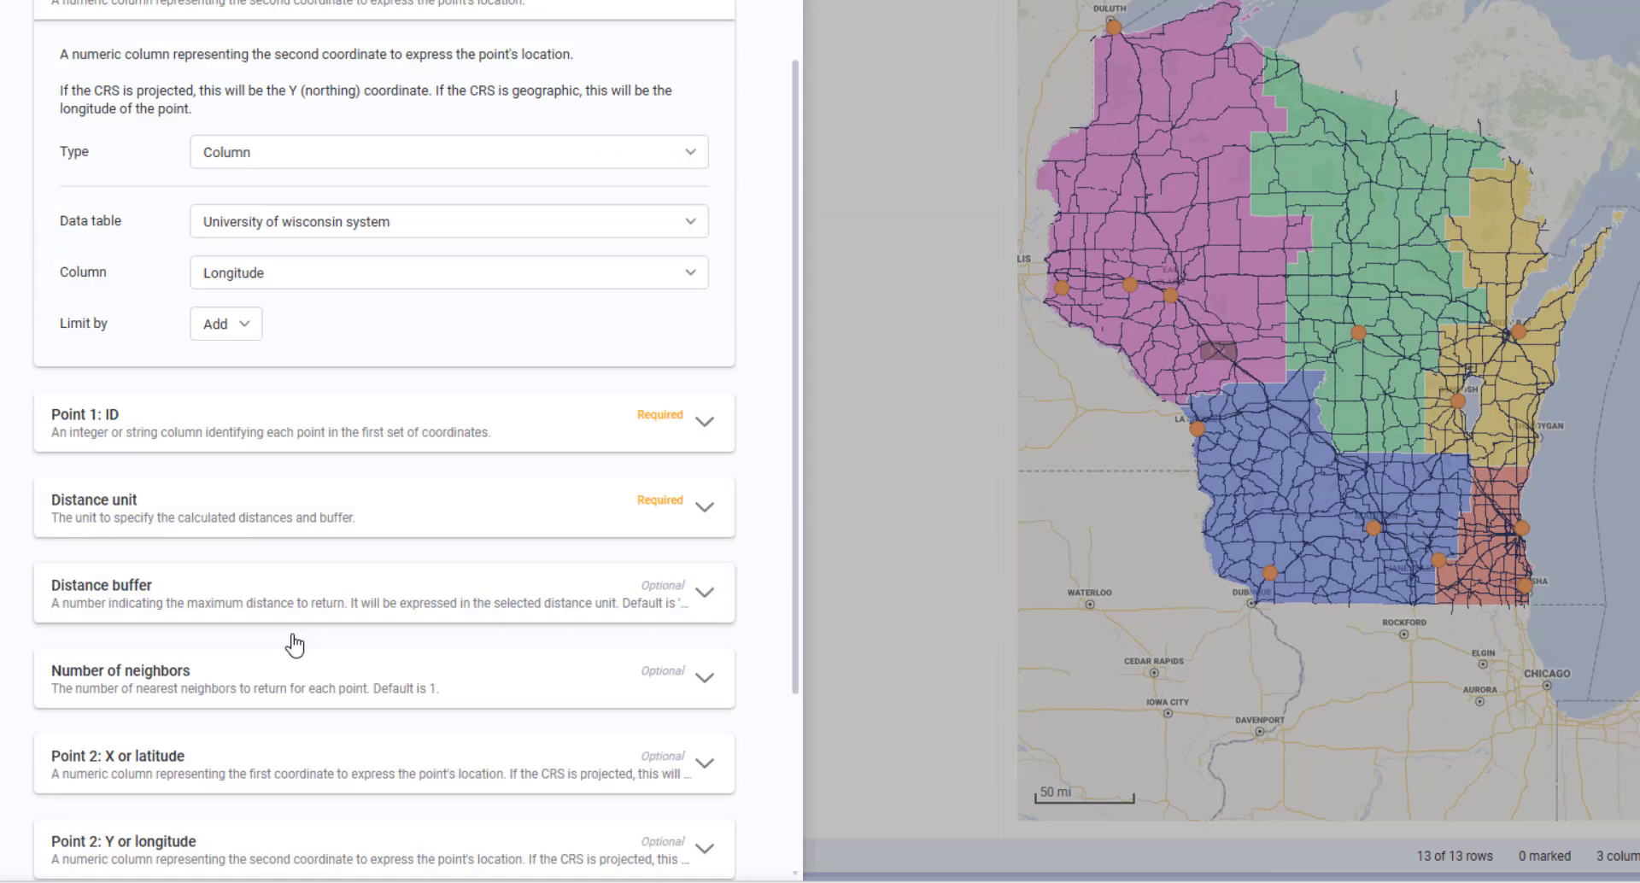
left_click(510, 359)
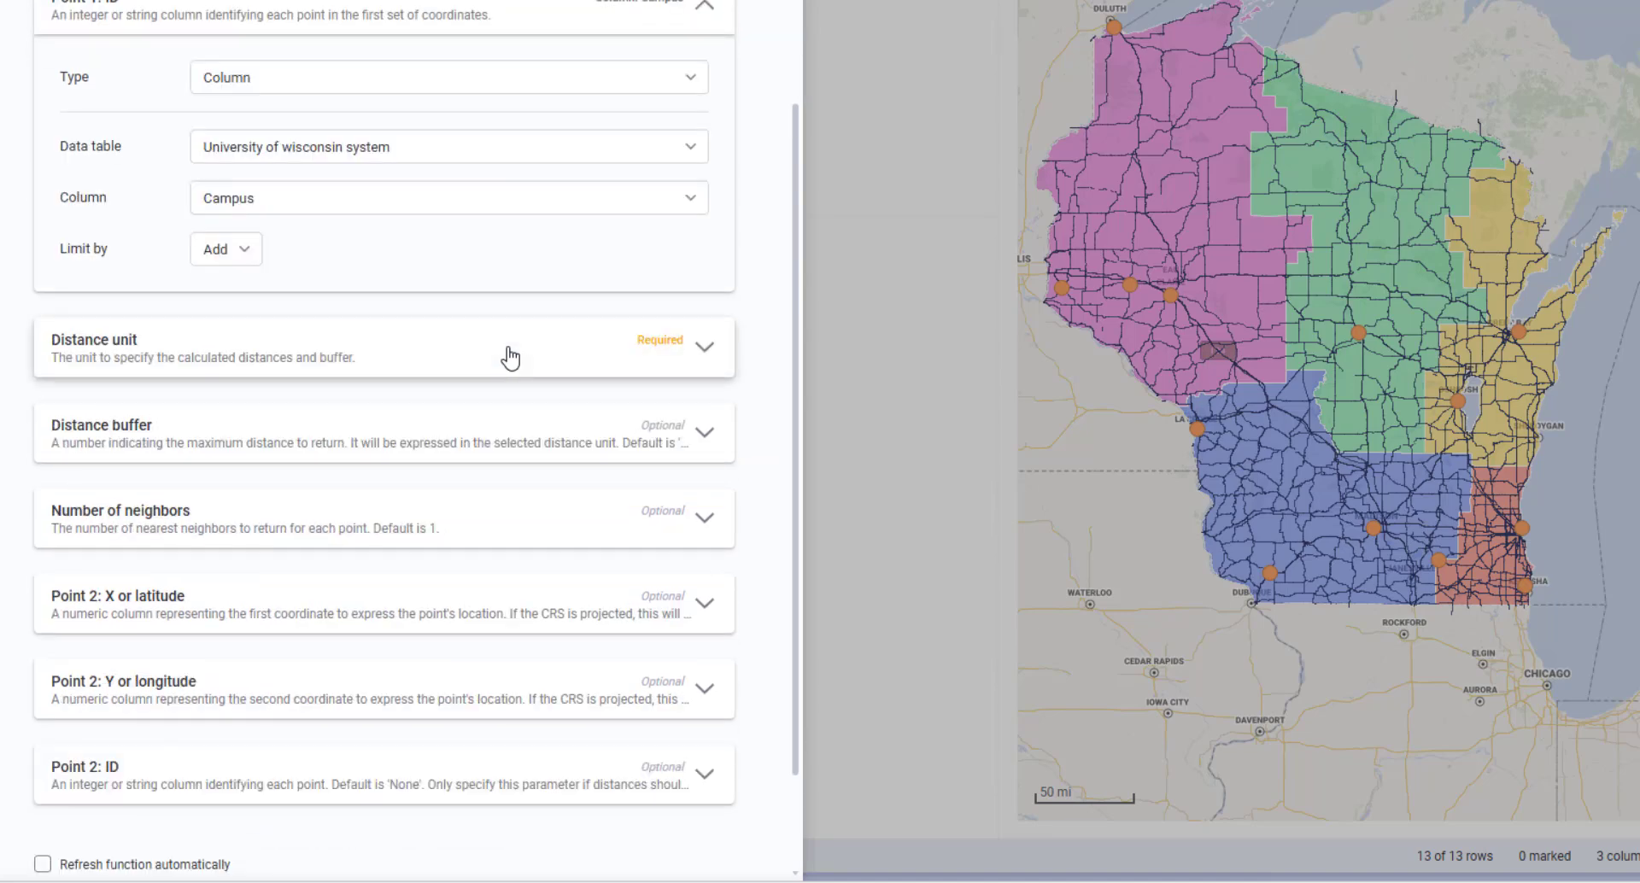
Set the nearest neighbors distance unit to miles and the number of neighbors to 3
left_click(353, 358)
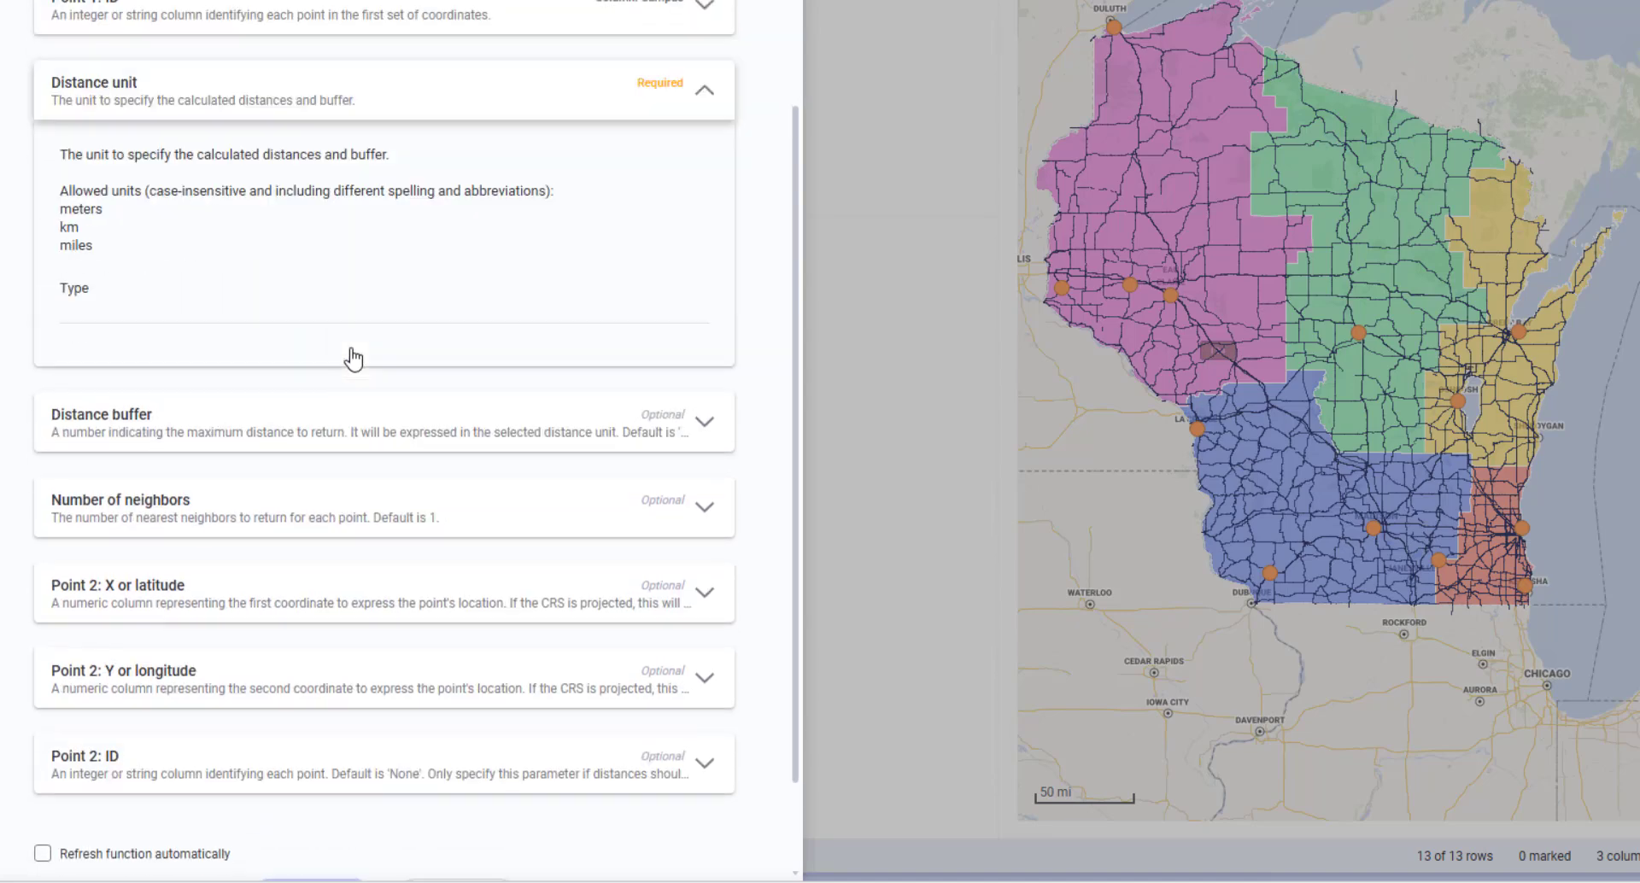
left_click(340, 360)
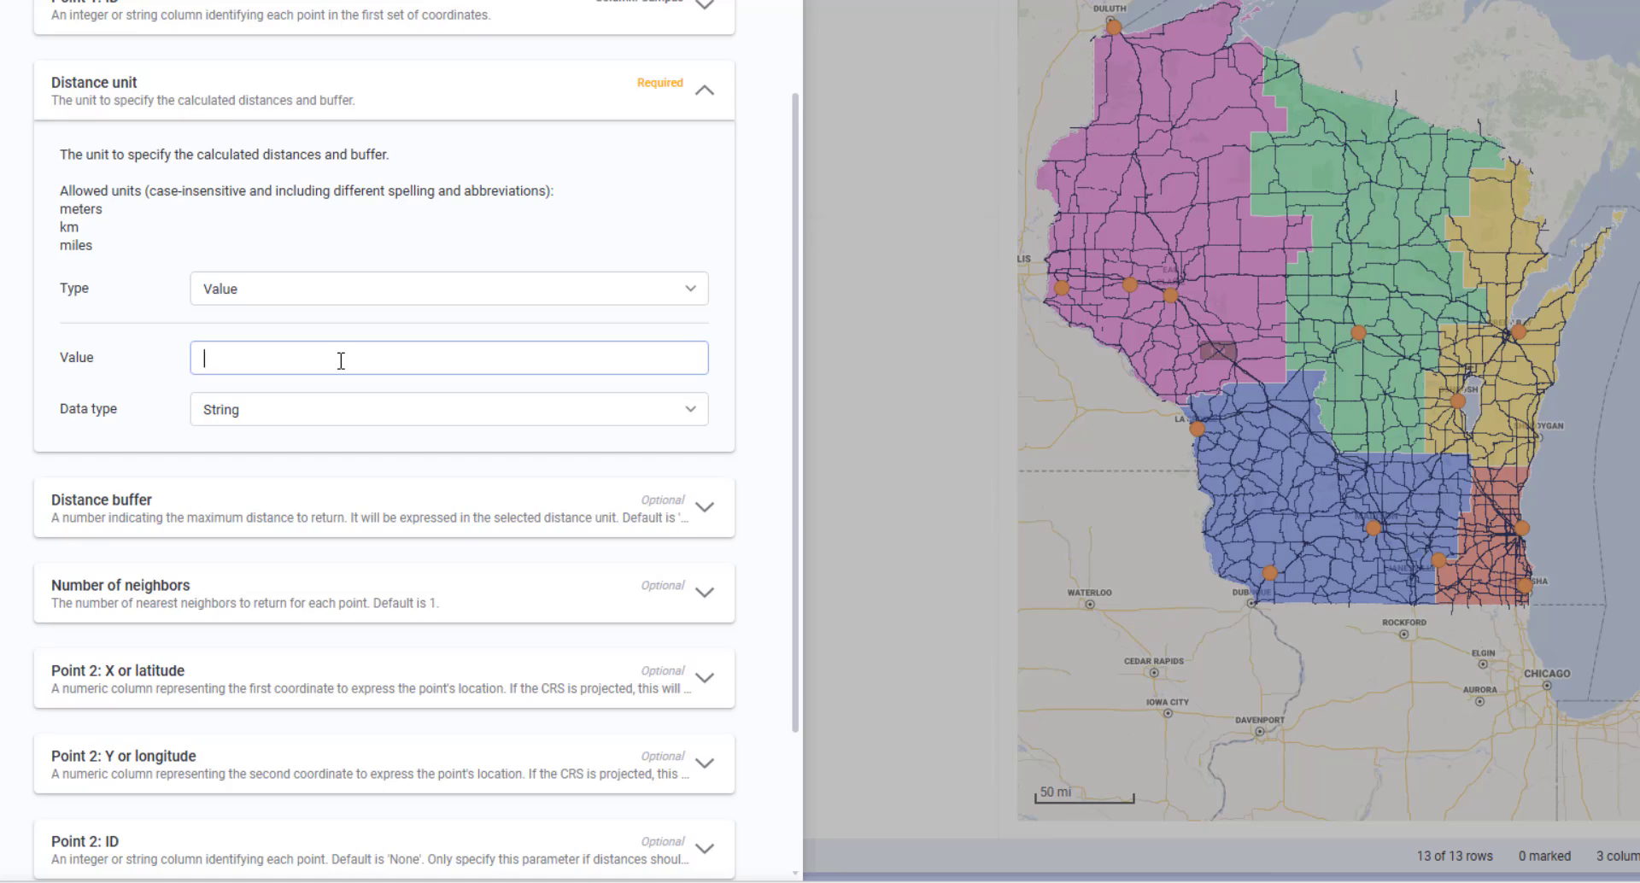
type("miles")
left_click(363, 596)
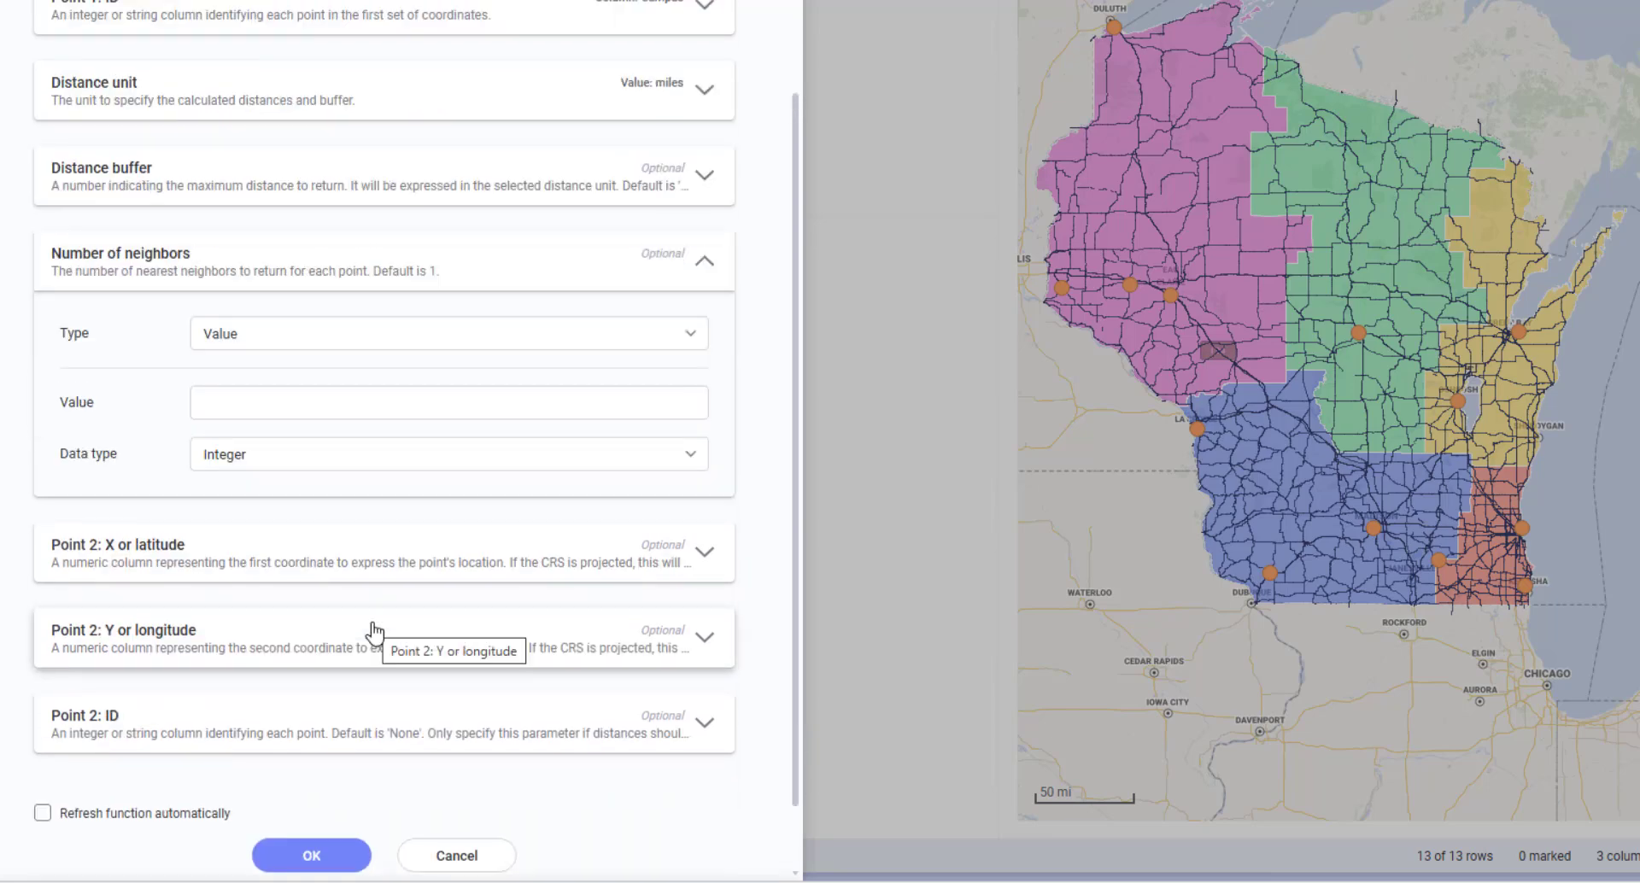
left_click(260, 401)
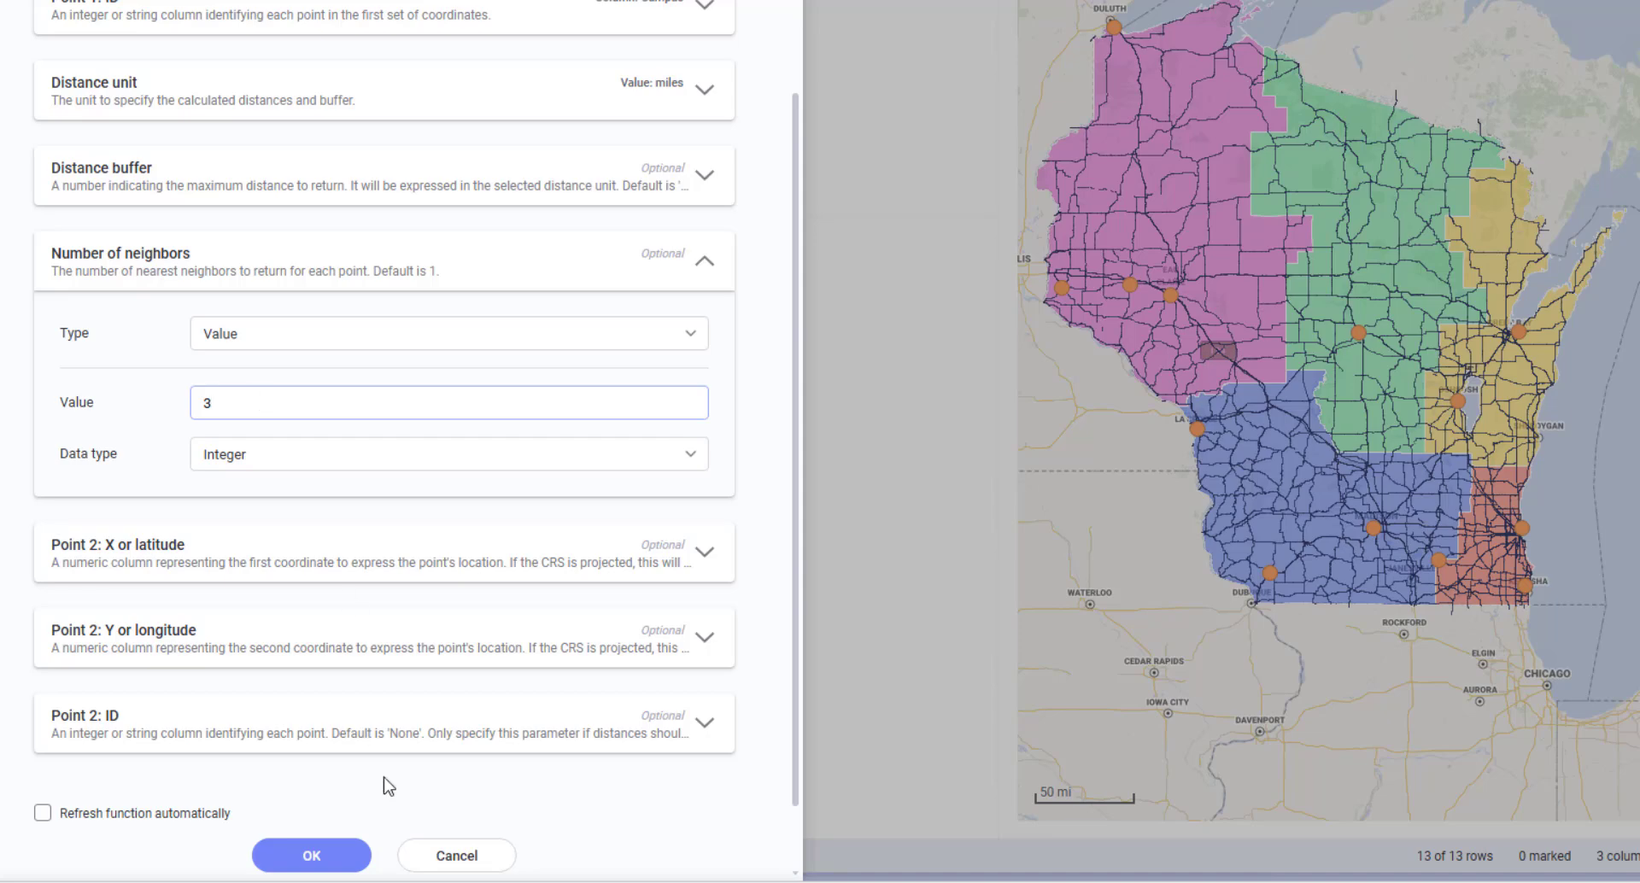
Run the nearest neighbors calculation into a new Nearest neighbors data table and display it in a table visualization
left_click(330, 856)
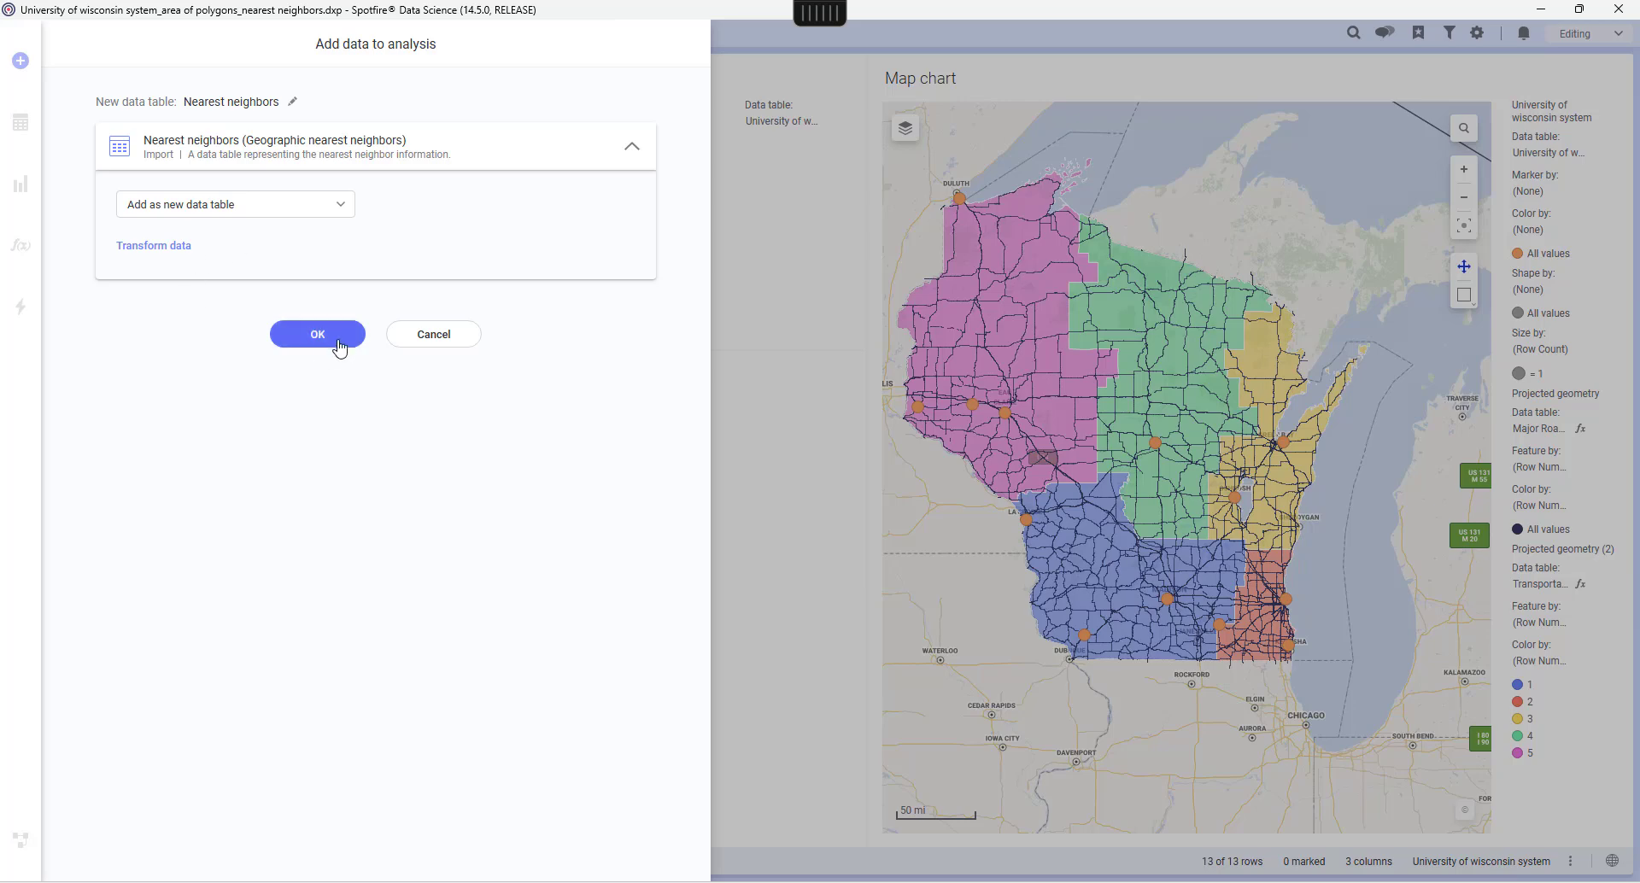
left_click(333, 346)
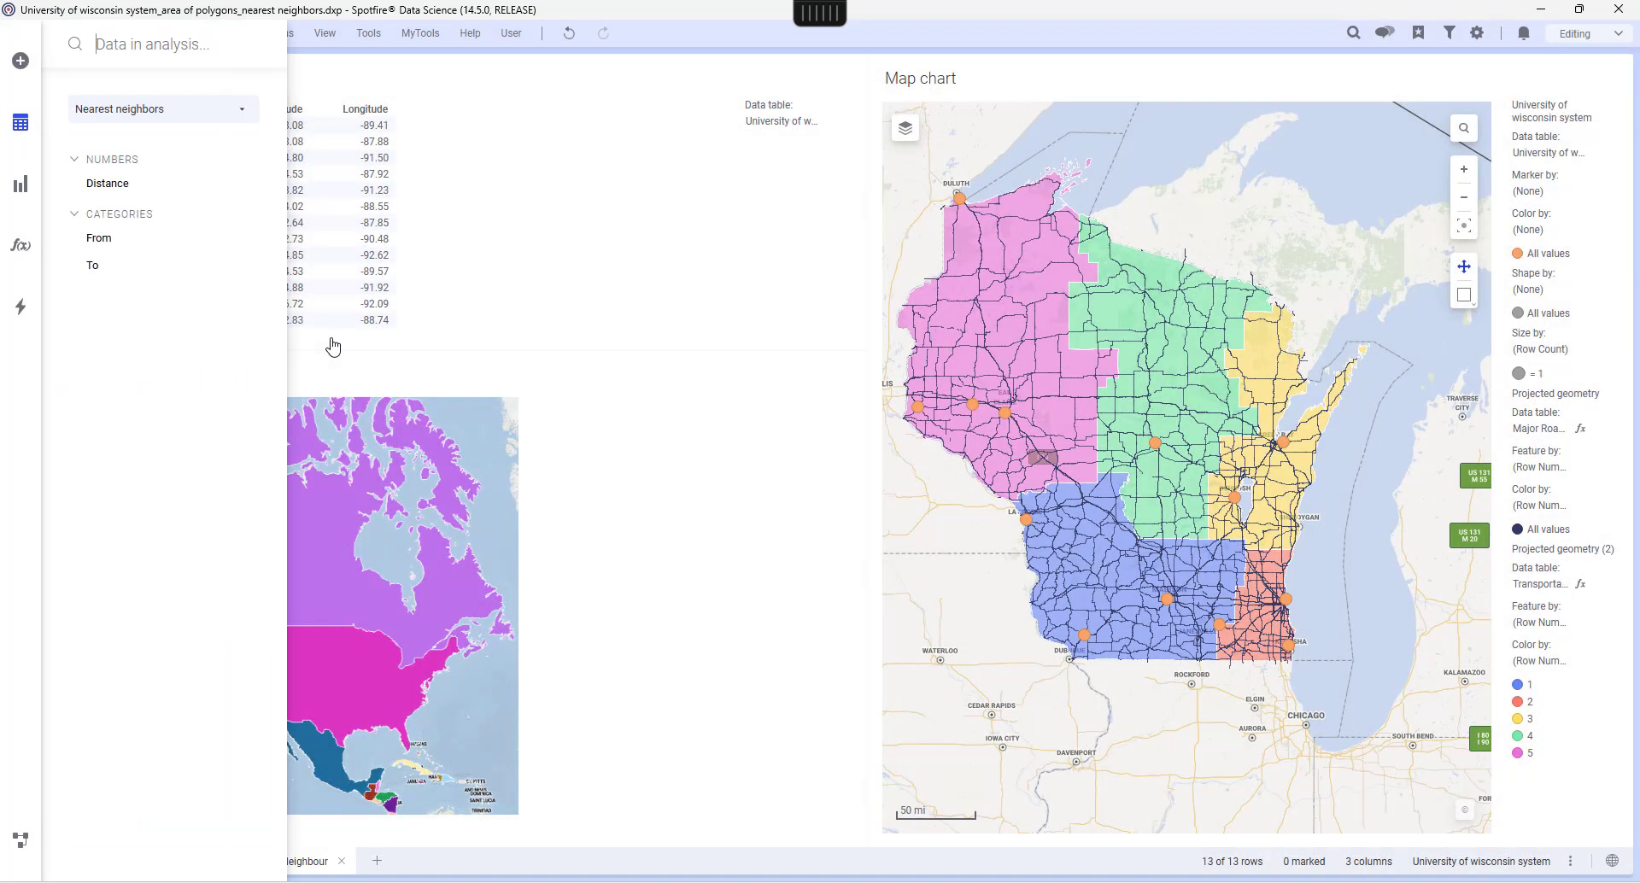
left_click(19, 185)
left_click(119, 89)
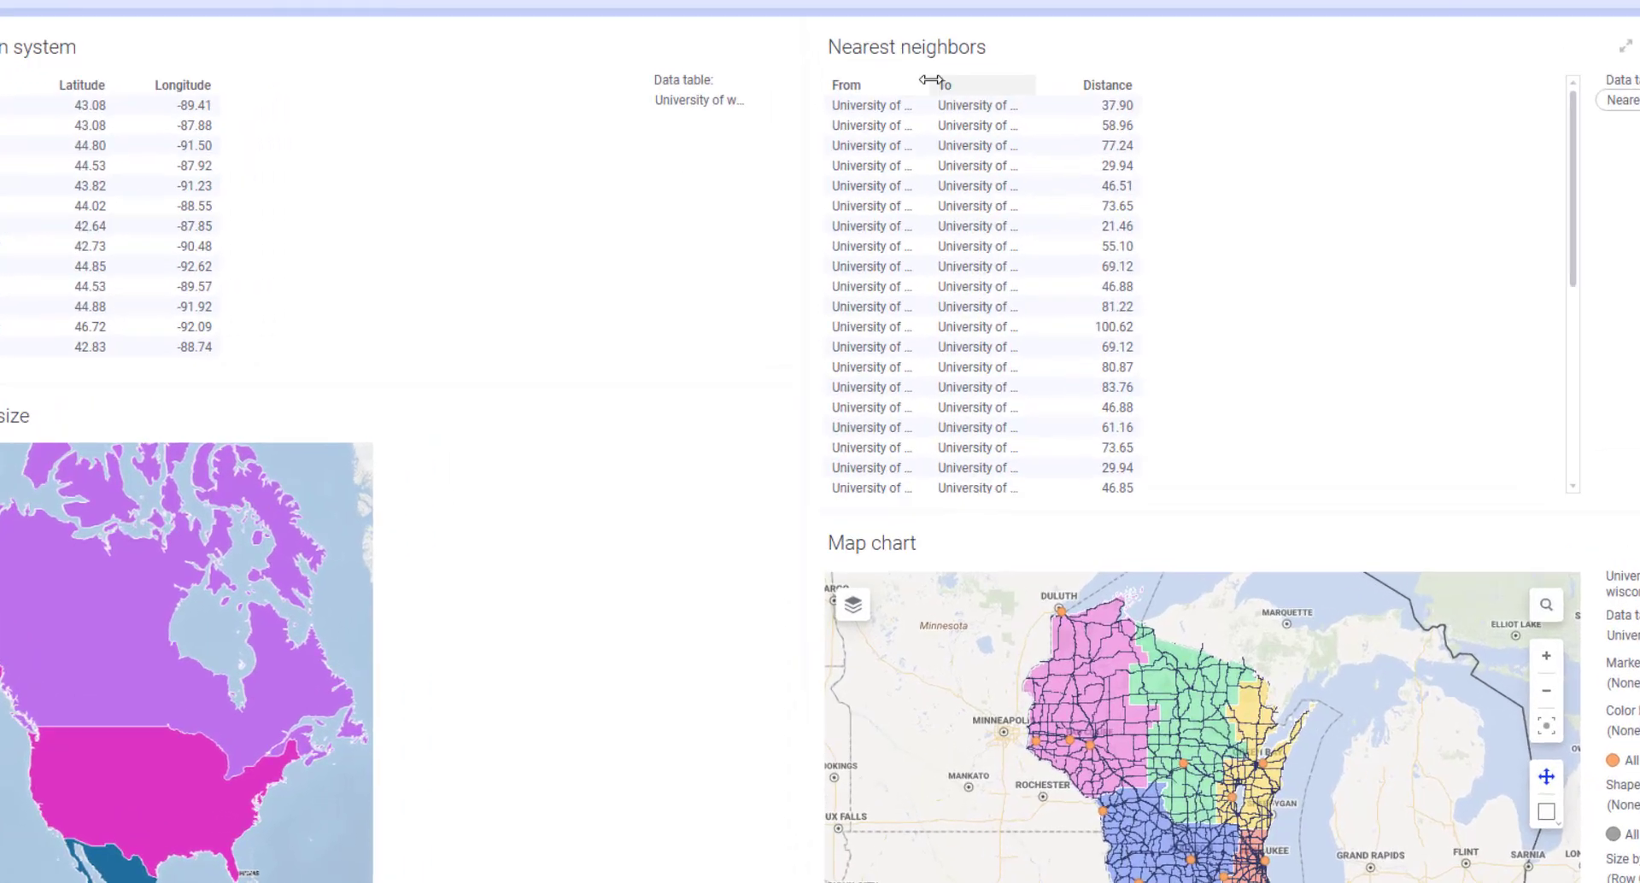
Widen the From and To columns of the Nearest neighbors table to show full campus names and review the distances for all campuses
left_click_drag(968, 107, 1231, 95)
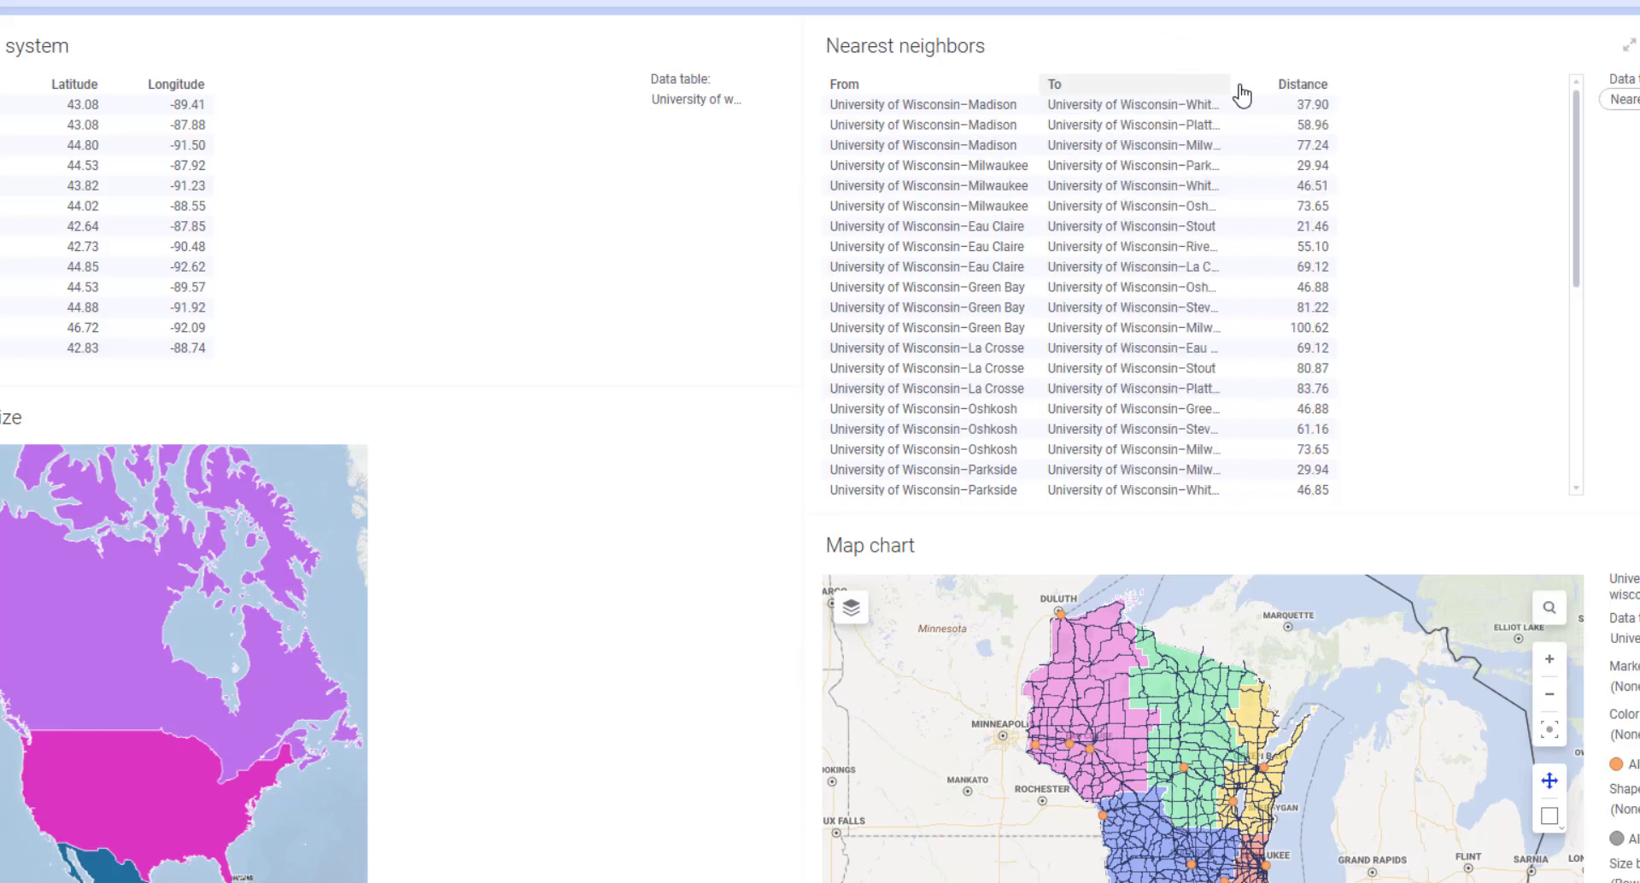
left_click_drag(1231, 100, 1278, 103)
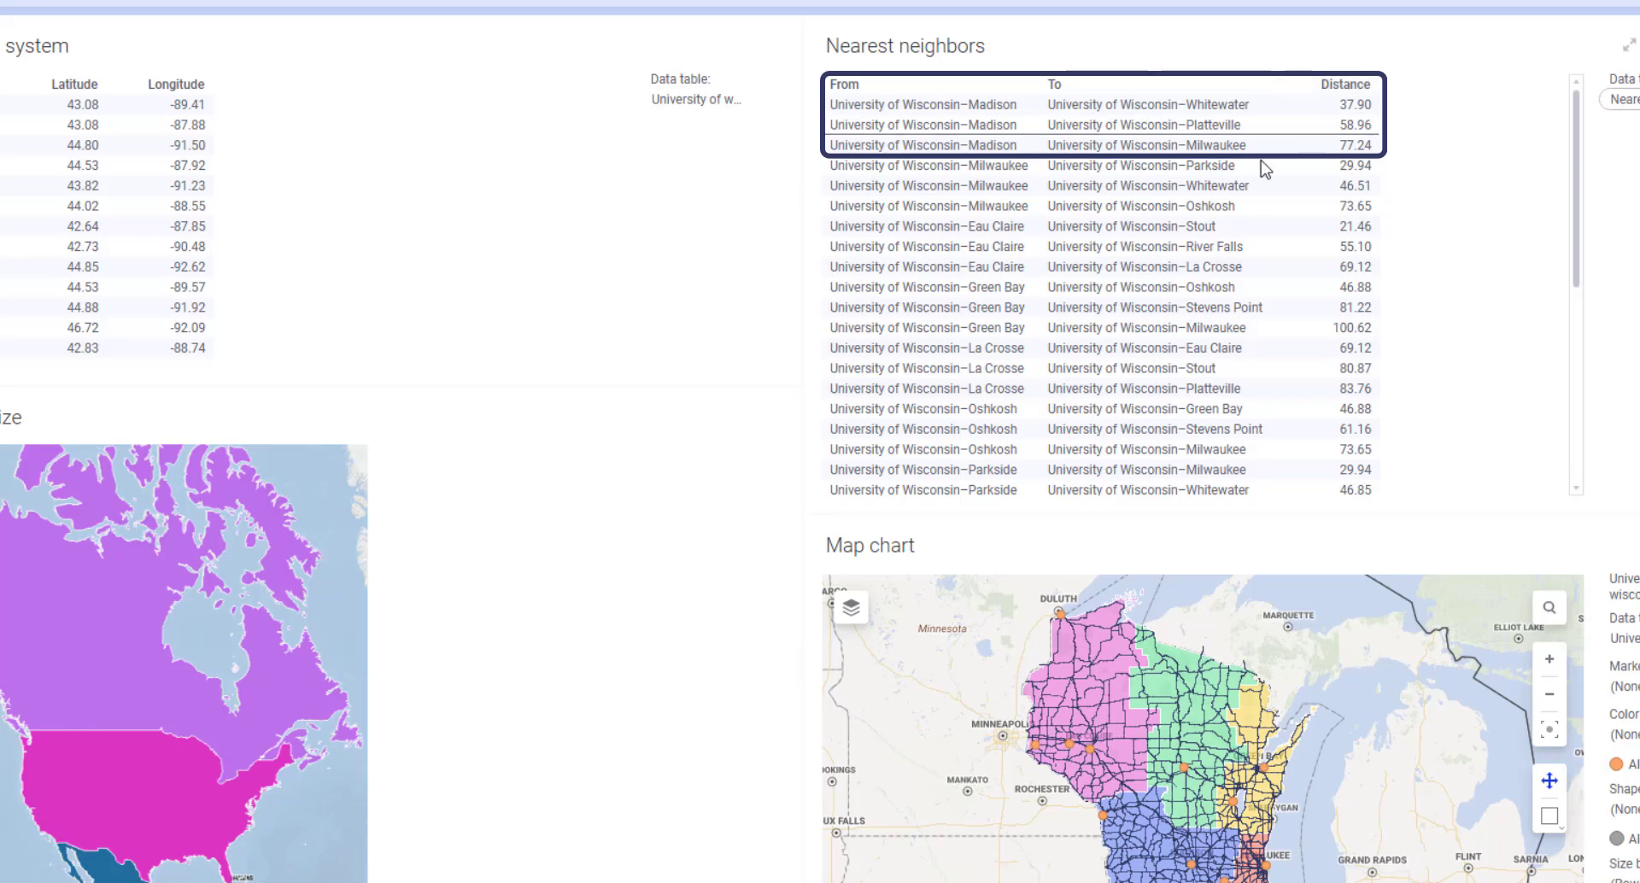
left_click(1276, 106)
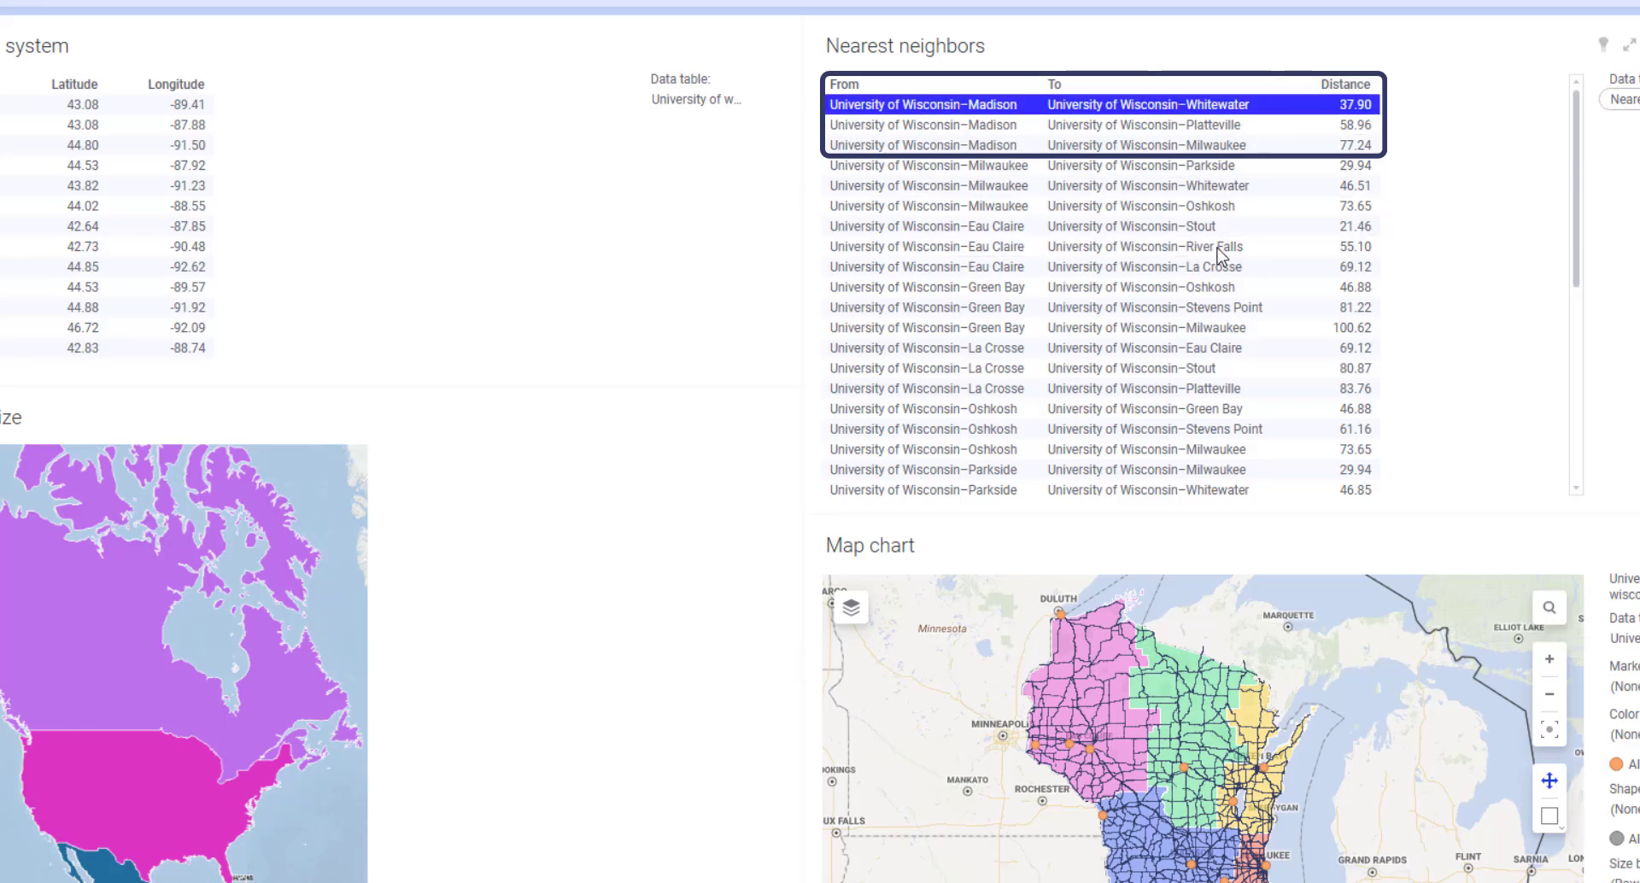
scroll(1219, 245, "down", 5)
scroll(1219, 254, "down", 2)
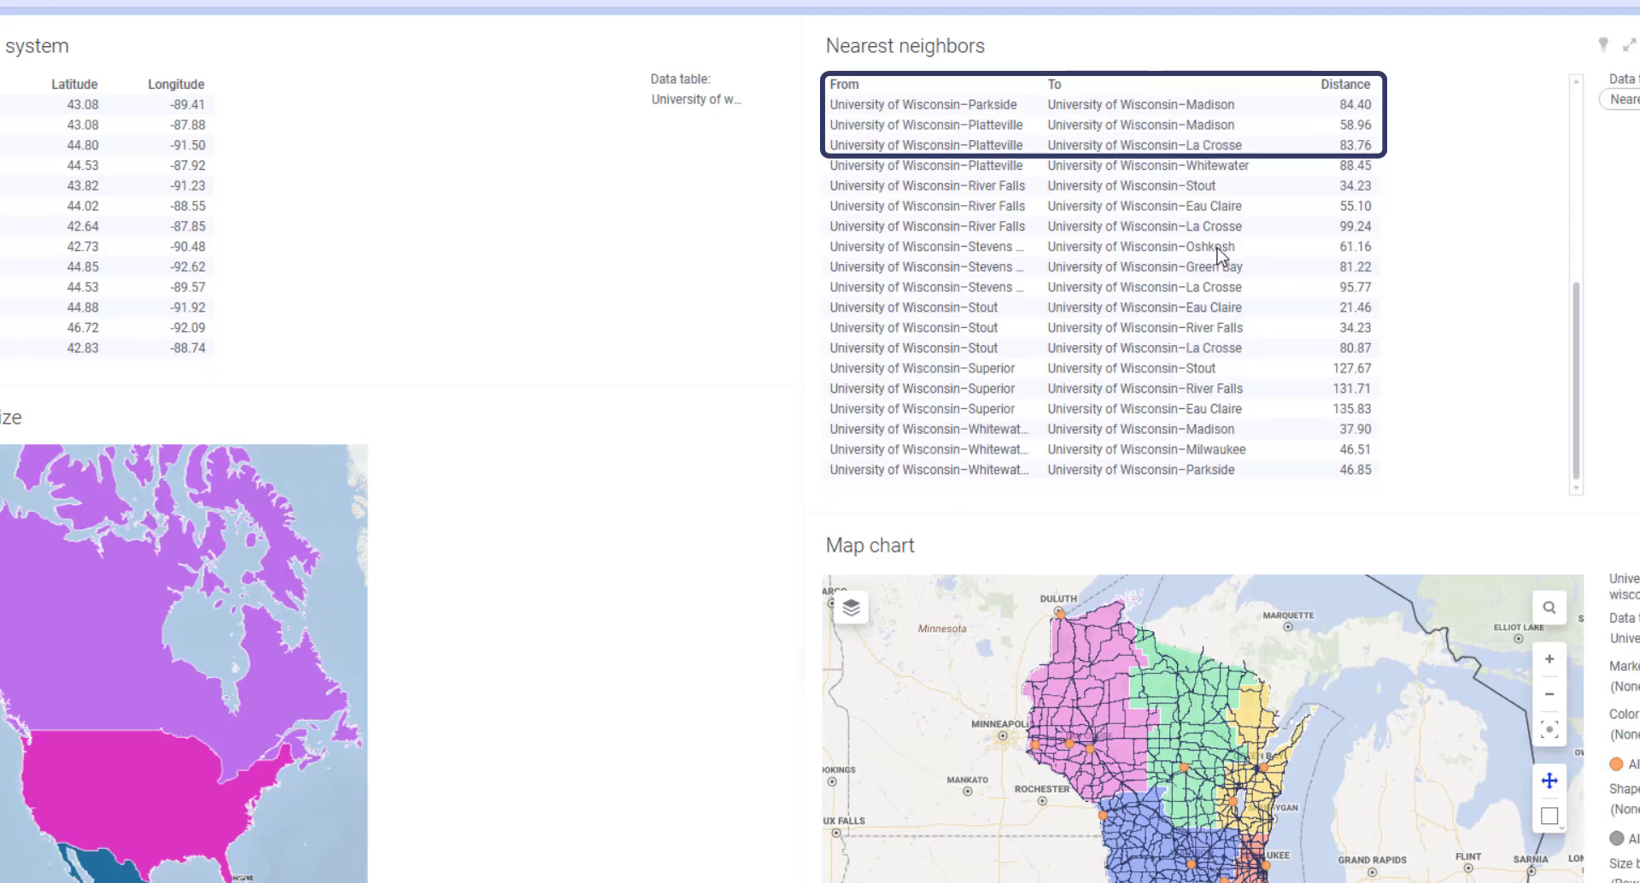